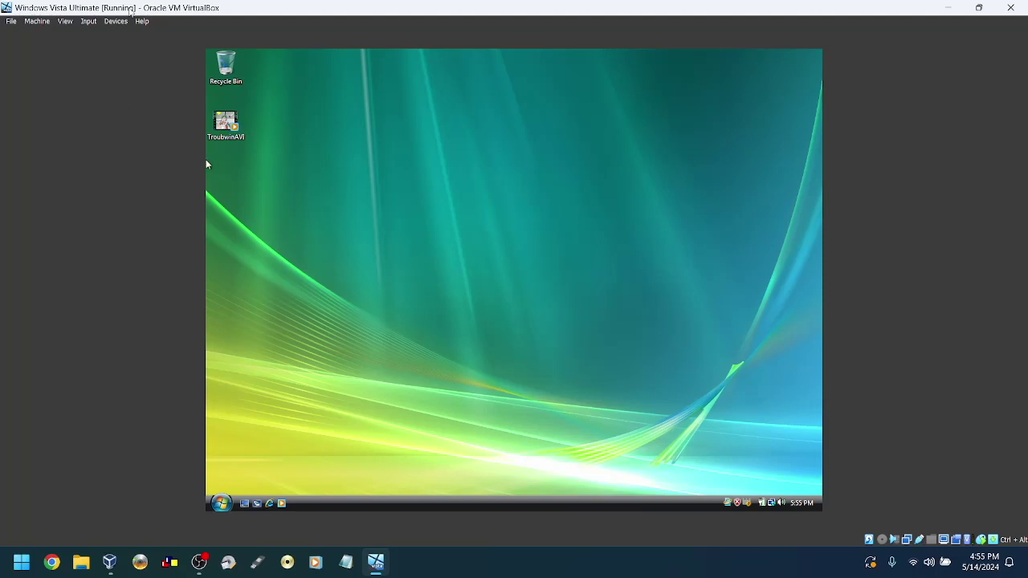
Mount Windows 7 Ultimate.iso from the ISOs > Windows > Post-Y2K folder in the virtual machine's optical drive.
{"action": "left_click", "coordinate": [116, 21]}
{"action": "mouse_move", "coordinate": [118, 34]}
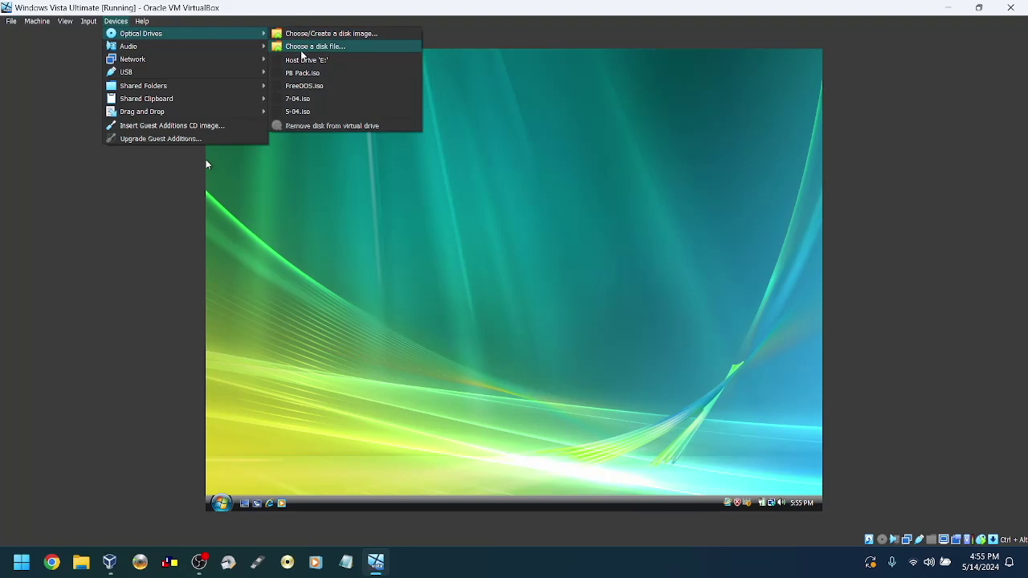
{"action": "left_click", "coordinate": [297, 46]}
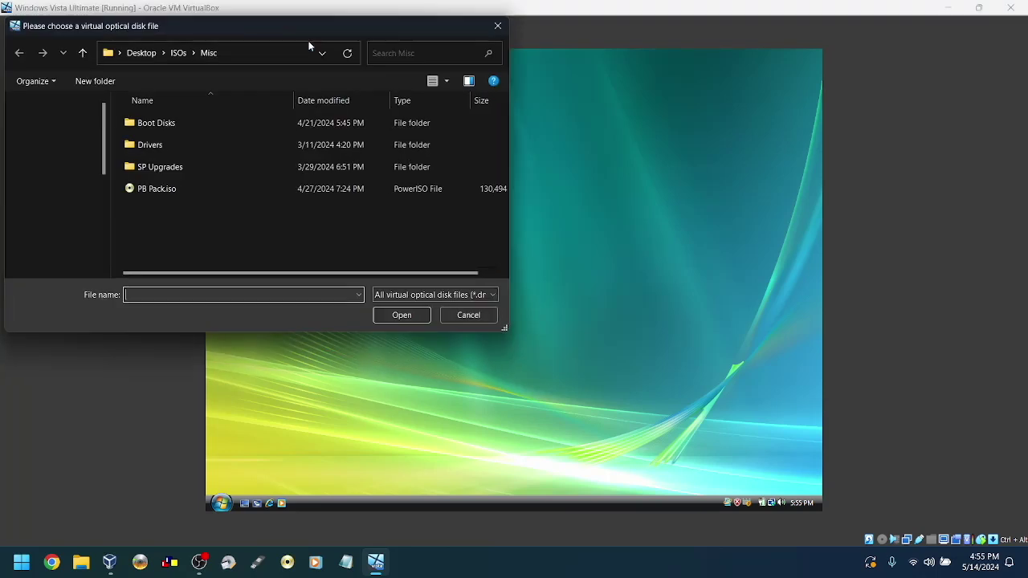
{"action": "left_click", "coordinate": [180, 54]}
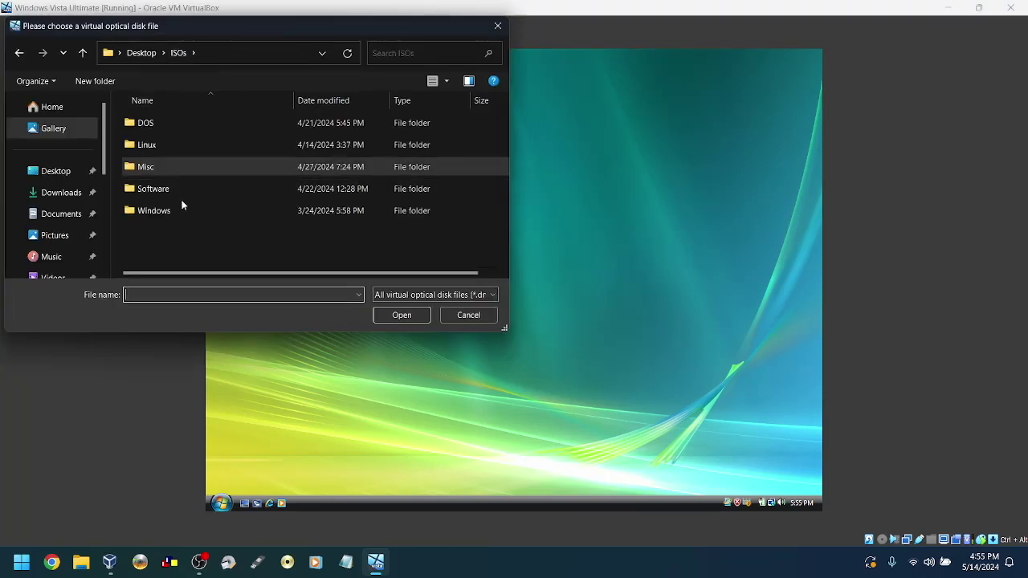
{"action": "double_click", "coordinate": [165, 211]}
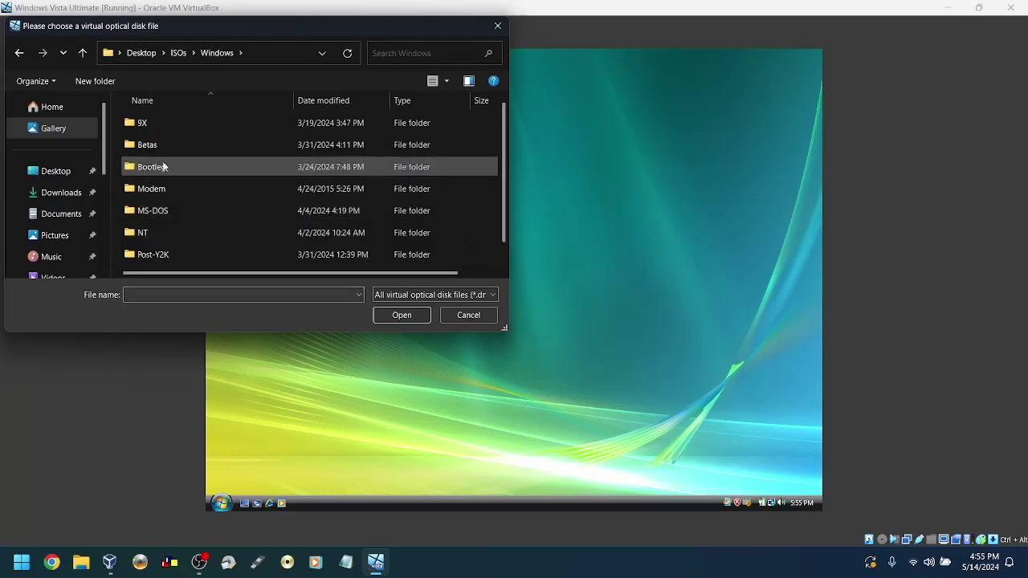
{"action": "scroll", "coordinate": [172, 193], "scroll_direction": "down", "scroll_amount": 1}
{"action": "scroll", "coordinate": [179, 211], "scroll_direction": "up", "scroll_amount": 1}
{"action": "double_click", "coordinate": [163, 256]}
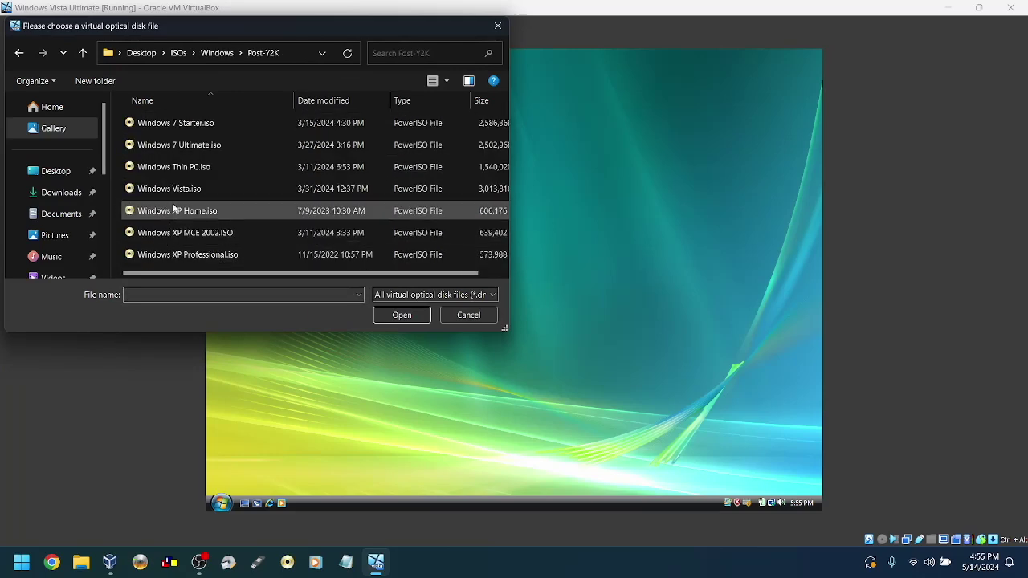
{"action": "double_click", "coordinate": [190, 144]}
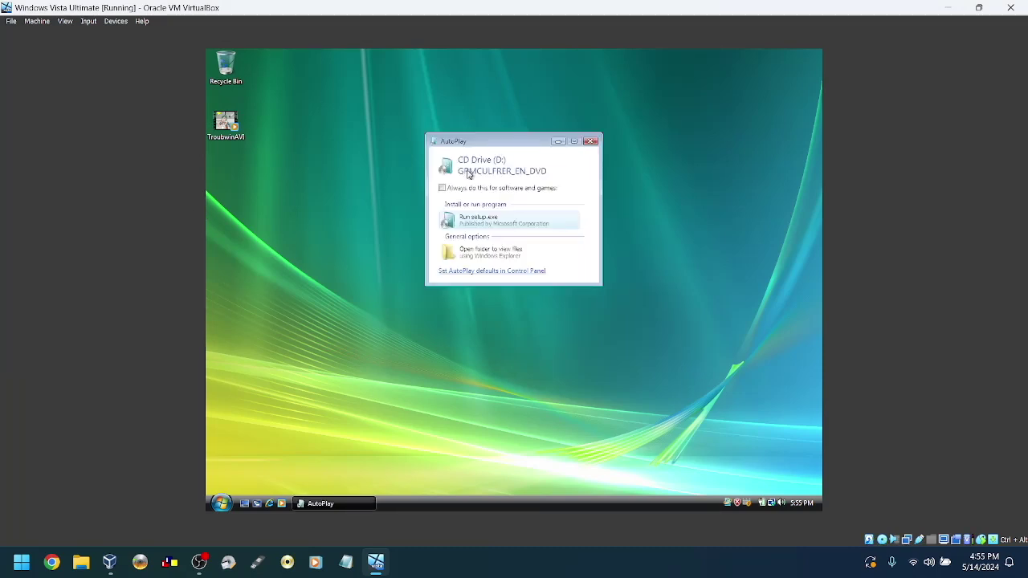
Run setup.exe from the inserted disc, grant it permission to continue, and start the Windows installation.
{"action": "left_click", "coordinate": [482, 219]}
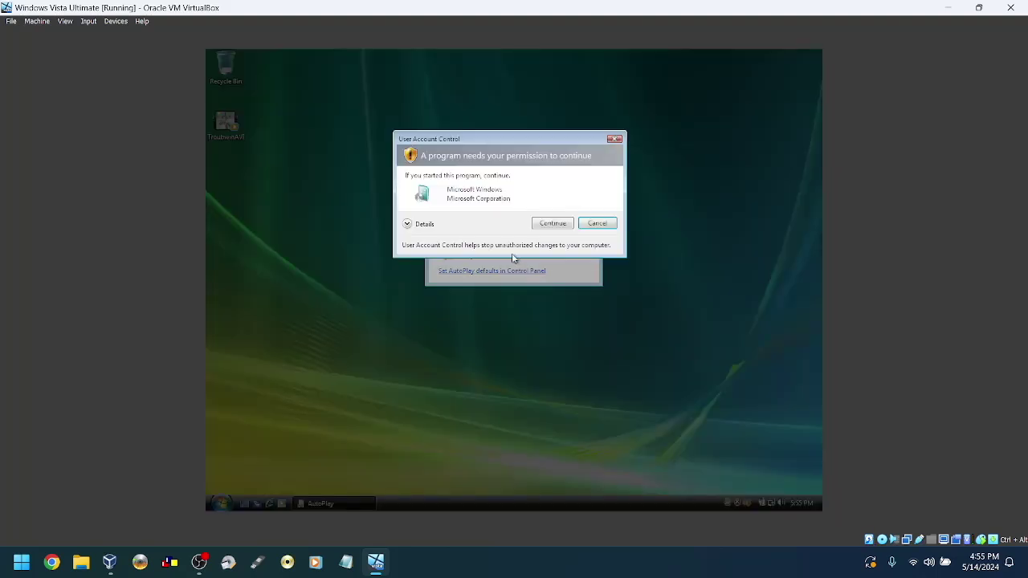
{"action": "left_click", "coordinate": [544, 226]}
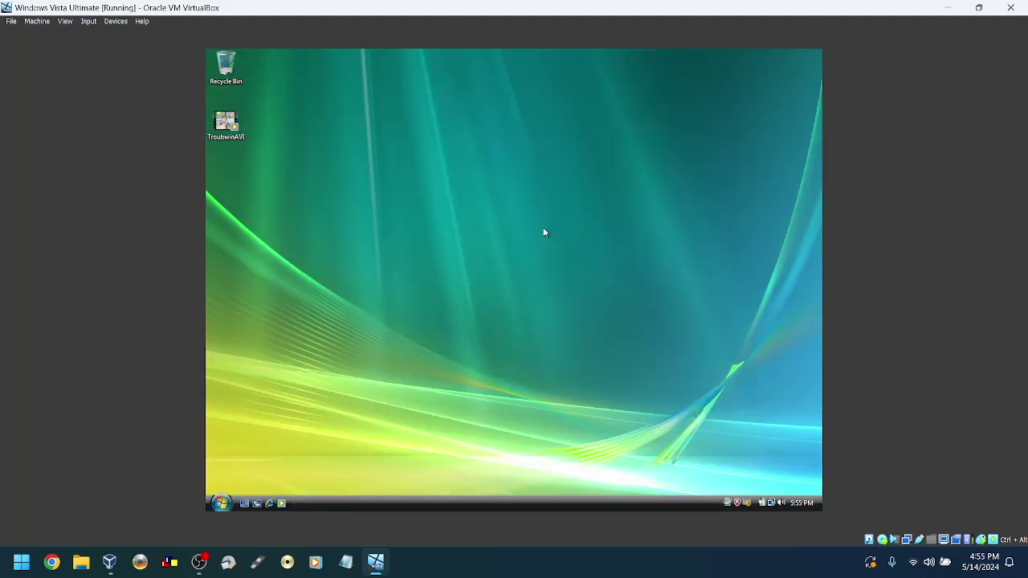
{"action": "left_click", "coordinate": [511, 293]}
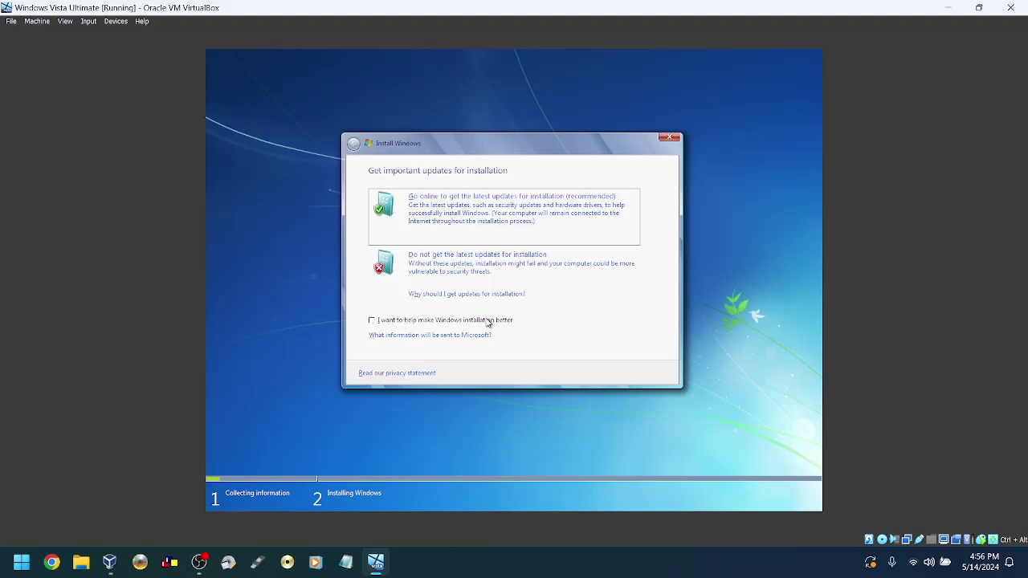
Decline the latest installation updates, accept the license terms, and try the Upgrade installation type.
{"action": "left_click", "coordinate": [469, 275]}
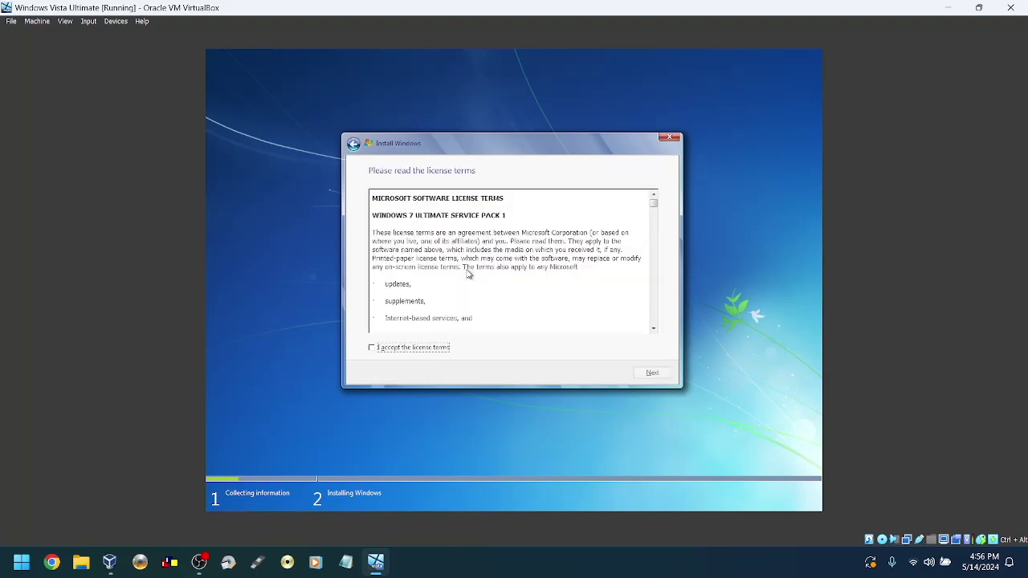
{"action": "left_click", "coordinate": [409, 353]}
{"action": "left_click", "coordinate": [653, 375]}
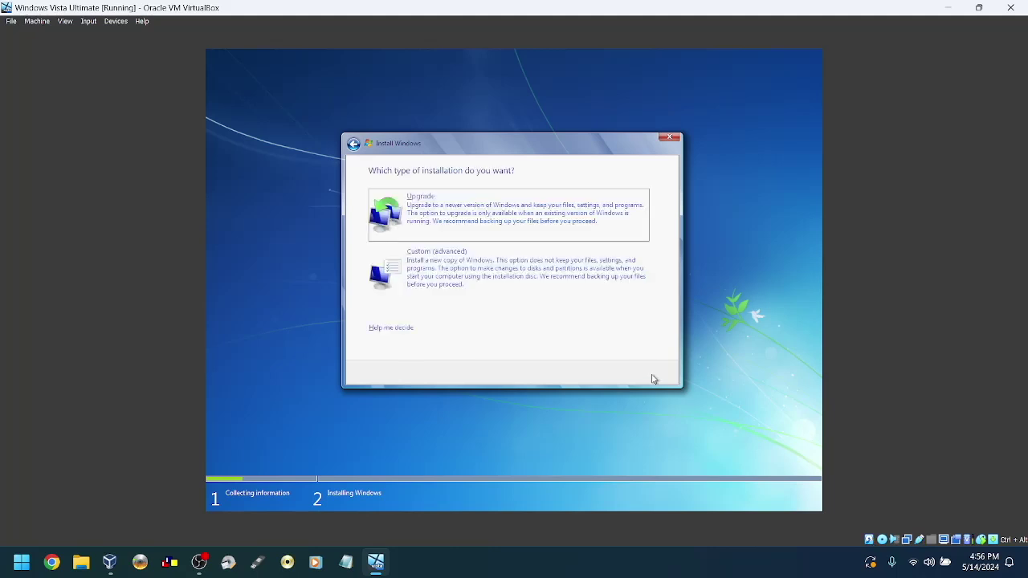
{"action": "left_click", "coordinate": [501, 226]}
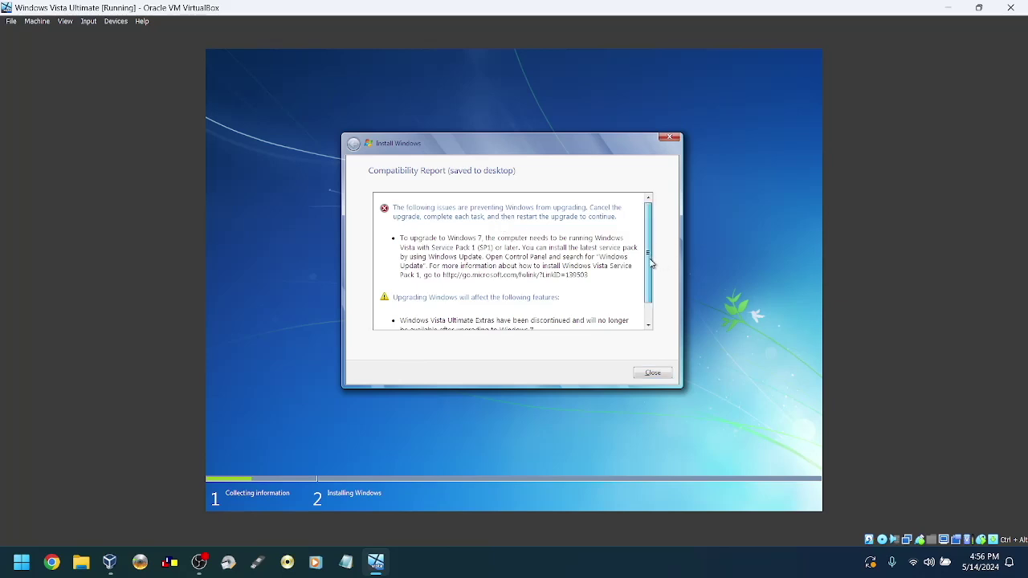
Read through the compatibility report and cancel the Windows installation.
{"action": "left_click_drag", "start_coordinate": [652, 270], "coordinate": [658, 250]}
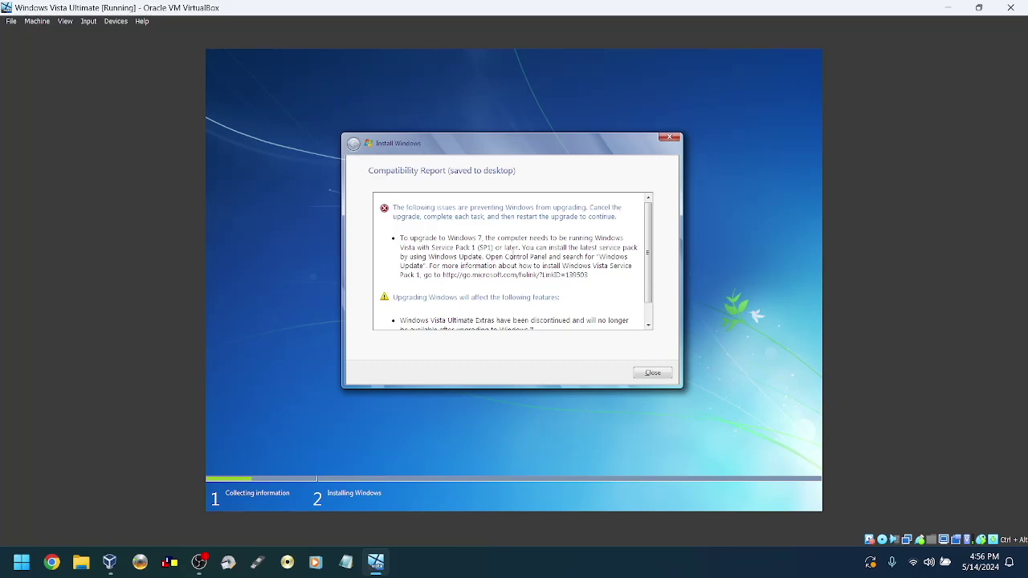
{"action": "left_click_drag", "start_coordinate": [649, 268], "coordinate": [649, 303]}
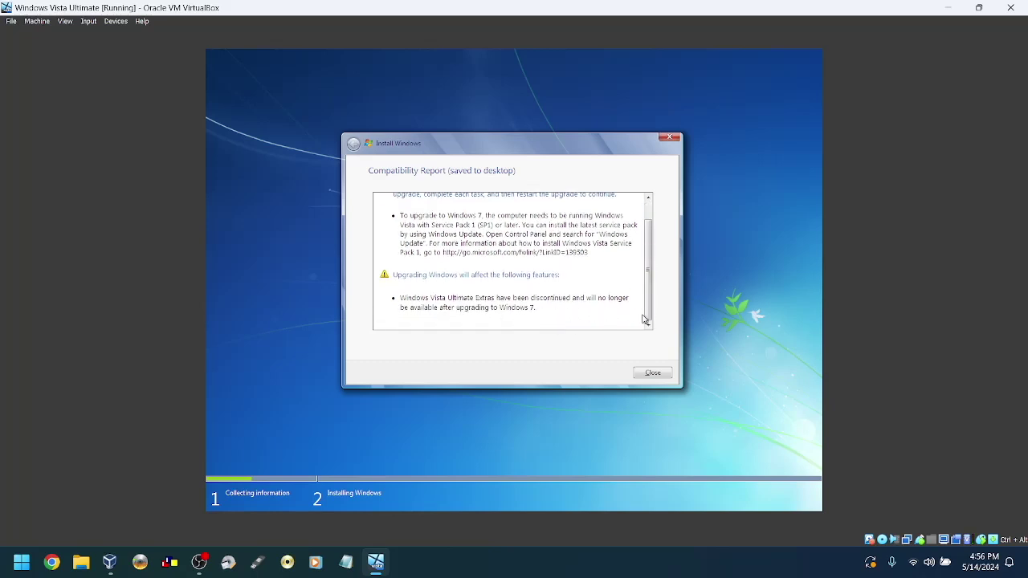
{"action": "left_click", "coordinate": [675, 140]}
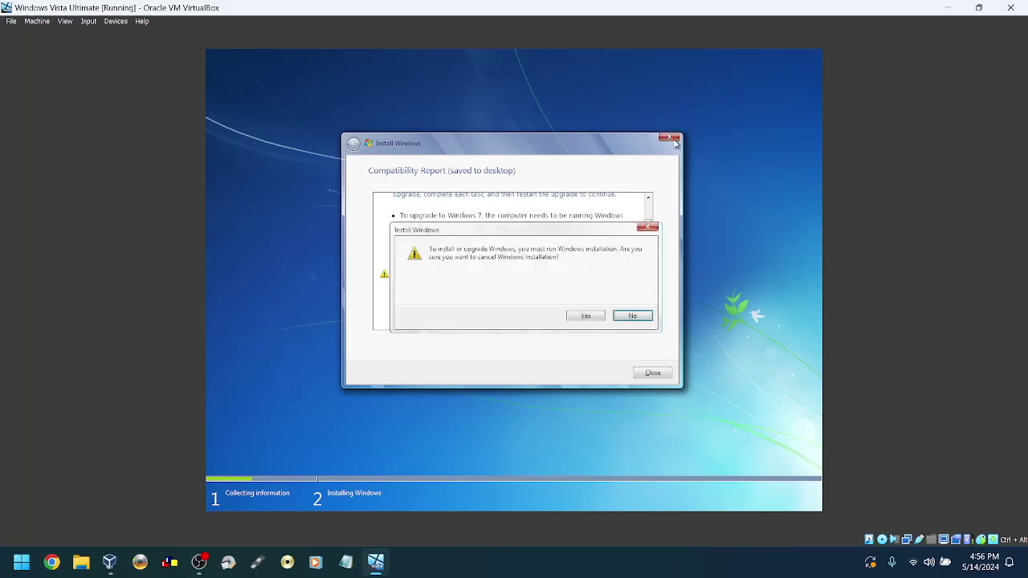
{"action": "left_click", "coordinate": [590, 317]}
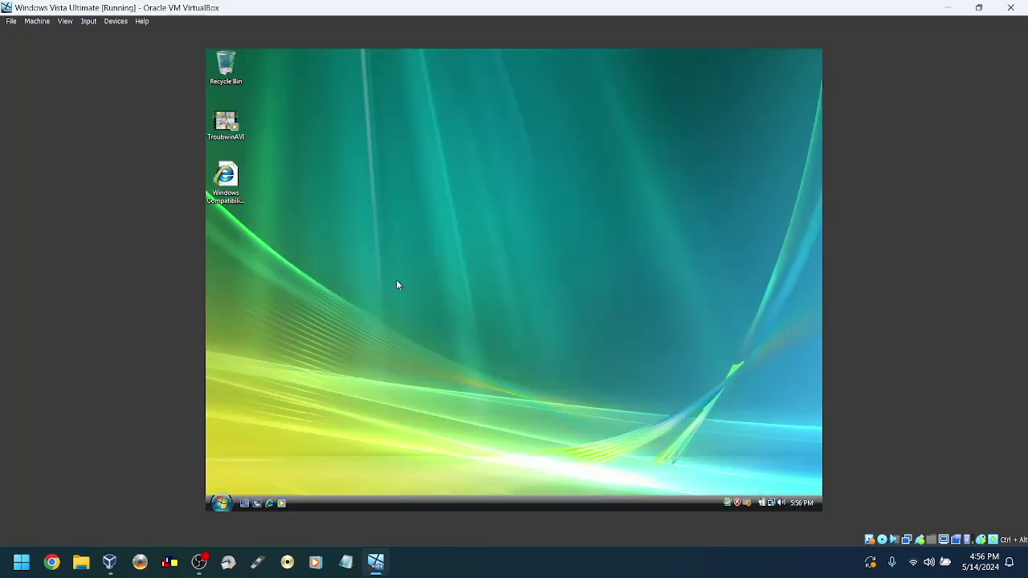
Move the Windows Compatibility report file from the desktop to the Recycle Bin.
{"action": "left_click", "coordinate": [679, 158]}
{"action": "left_click_drag", "start_coordinate": [241, 193], "coordinate": [229, 69]}
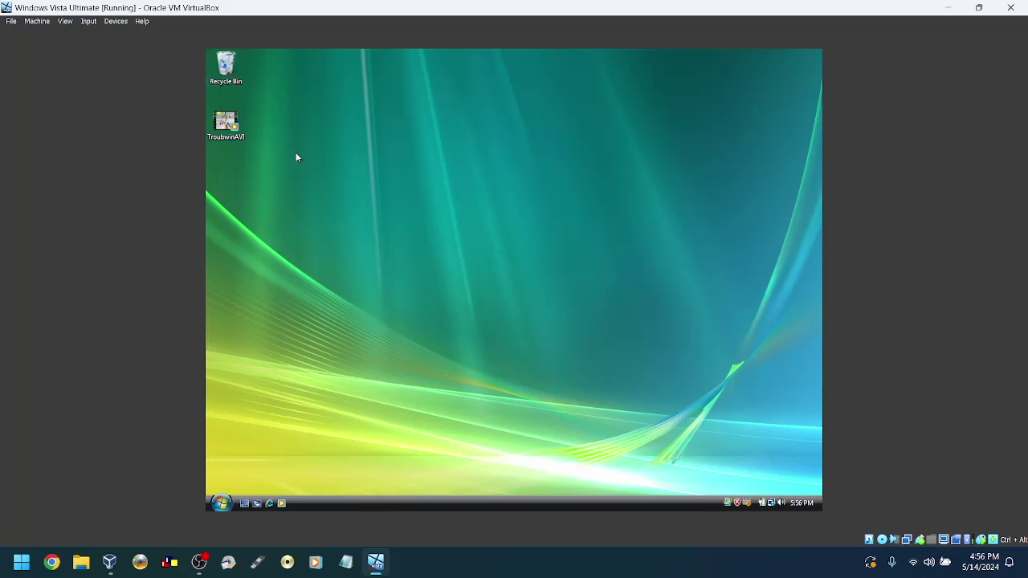
Replace the mounted disc with Windows Vista SP2 Upgrade.iso from ISOs > Misc > SP Upgrades and check the optical drive selection.
{"action": "left_click", "coordinate": [116, 21]}
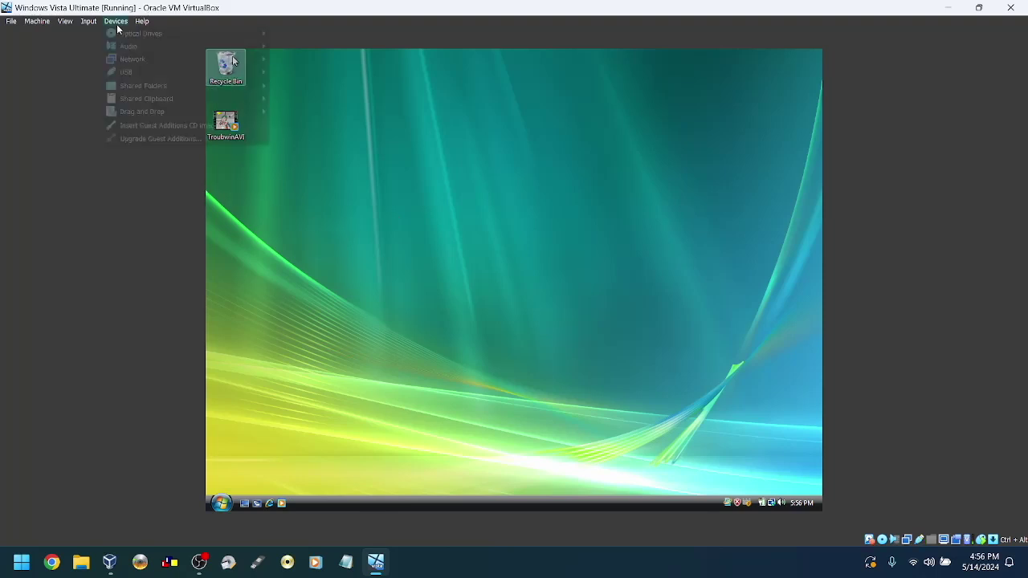
{"action": "mouse_move", "coordinate": [127, 37]}
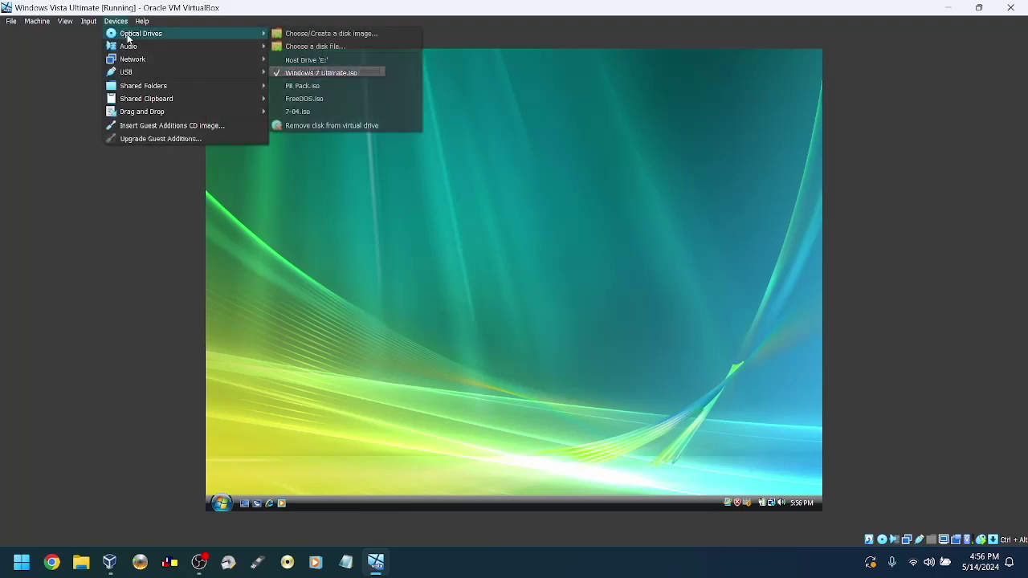
{"action": "left_click", "coordinate": [336, 49]}
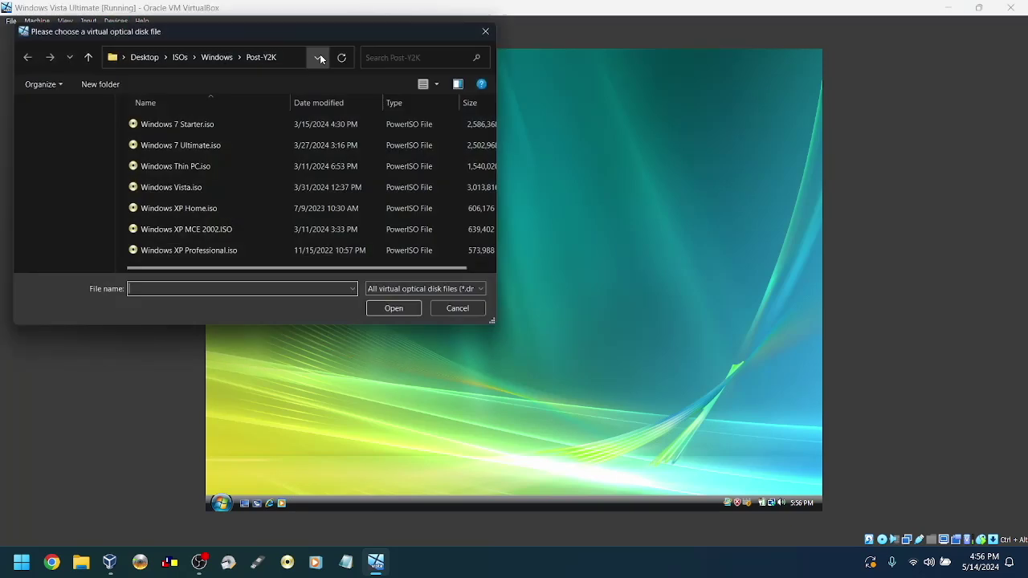
{"action": "left_click", "coordinate": [223, 55]}
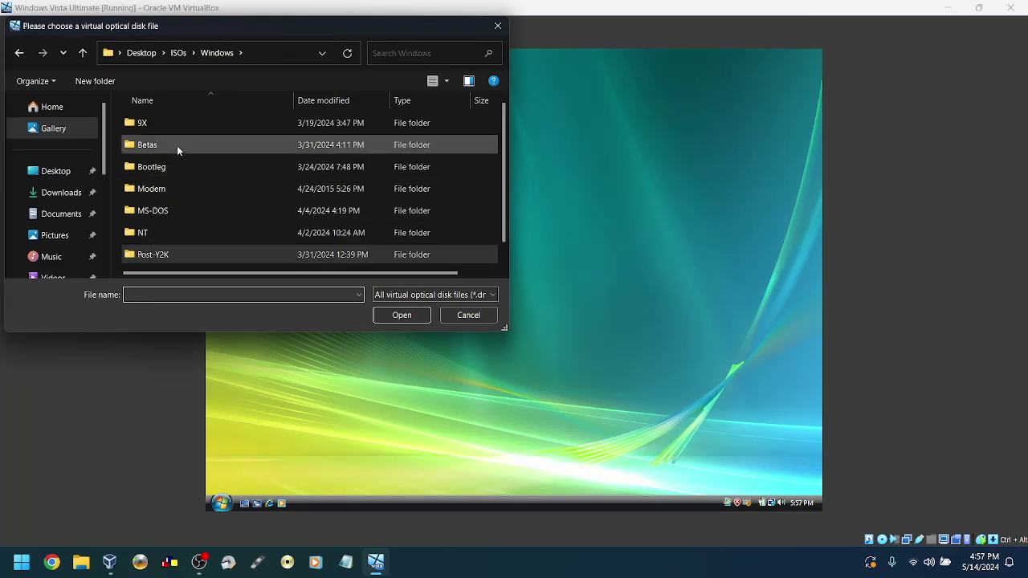
{"action": "scroll", "coordinate": [165, 196], "scroll_direction": "down", "scroll_amount": 1}
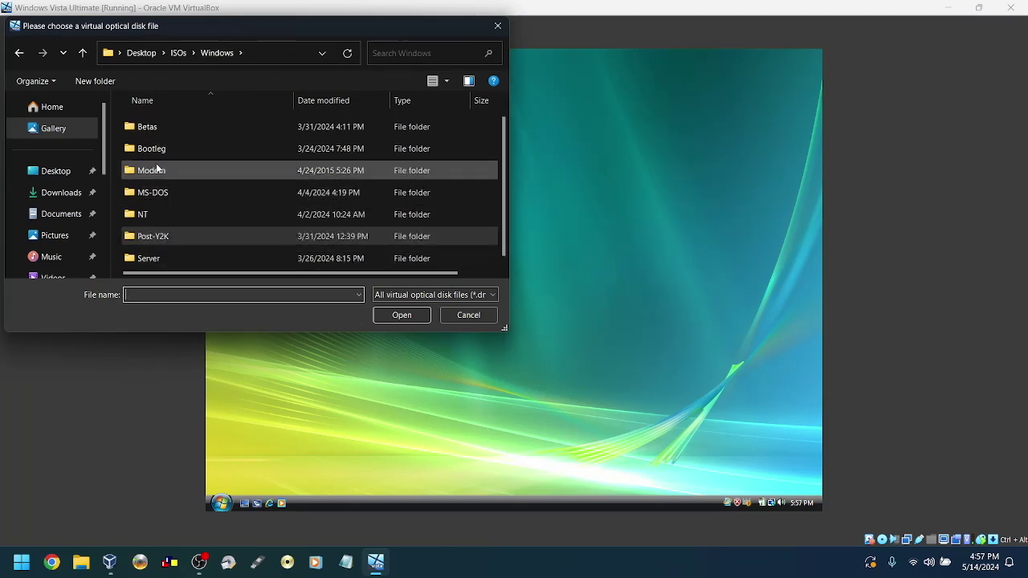
{"action": "left_click", "coordinate": [178, 53]}
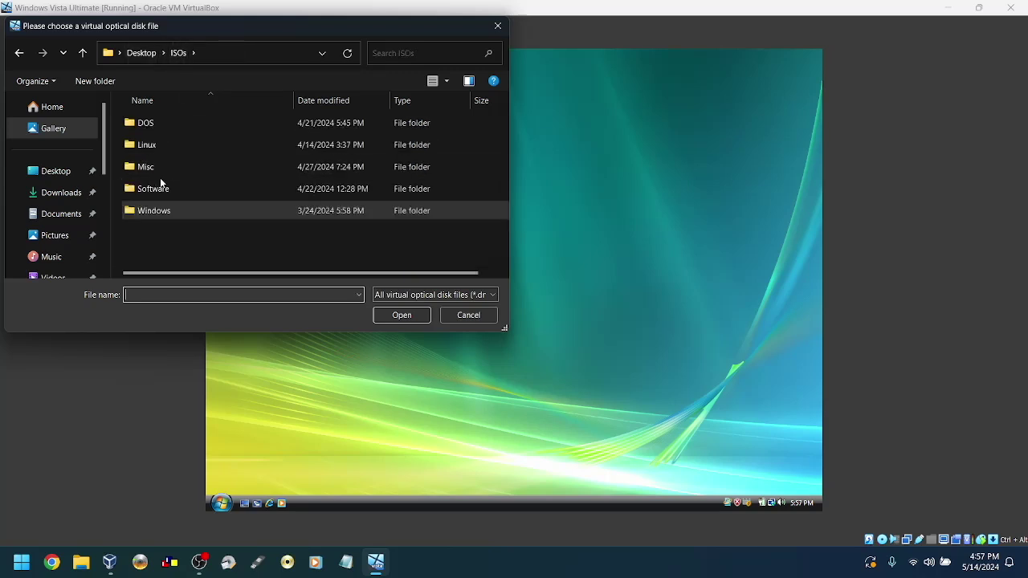
{"action": "double_click", "coordinate": [157, 167]}
{"action": "double_click", "coordinate": [160, 164]}
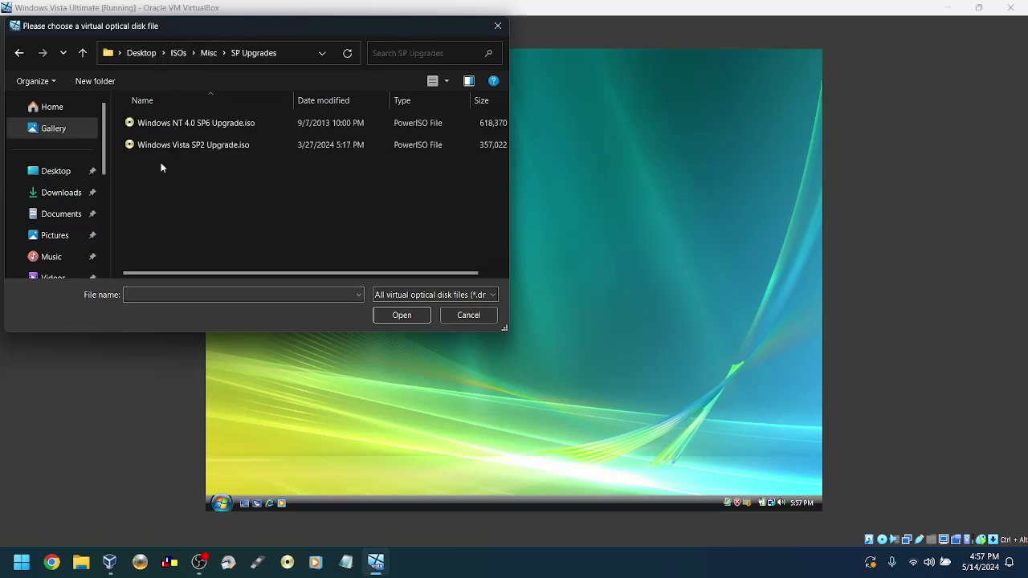
{"action": "double_click", "coordinate": [208, 144]}
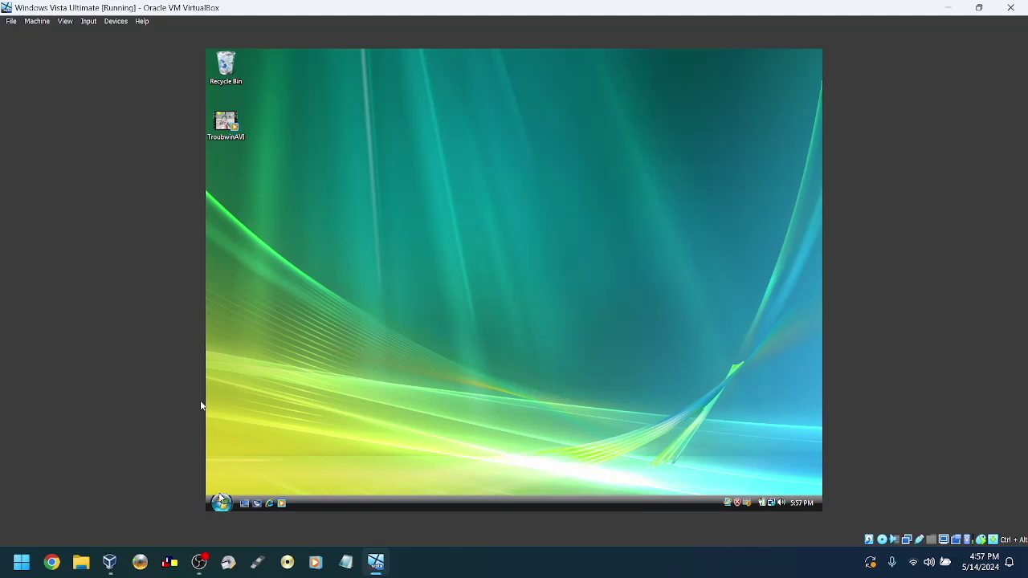
{"action": "left_click", "coordinate": [119, 21]}
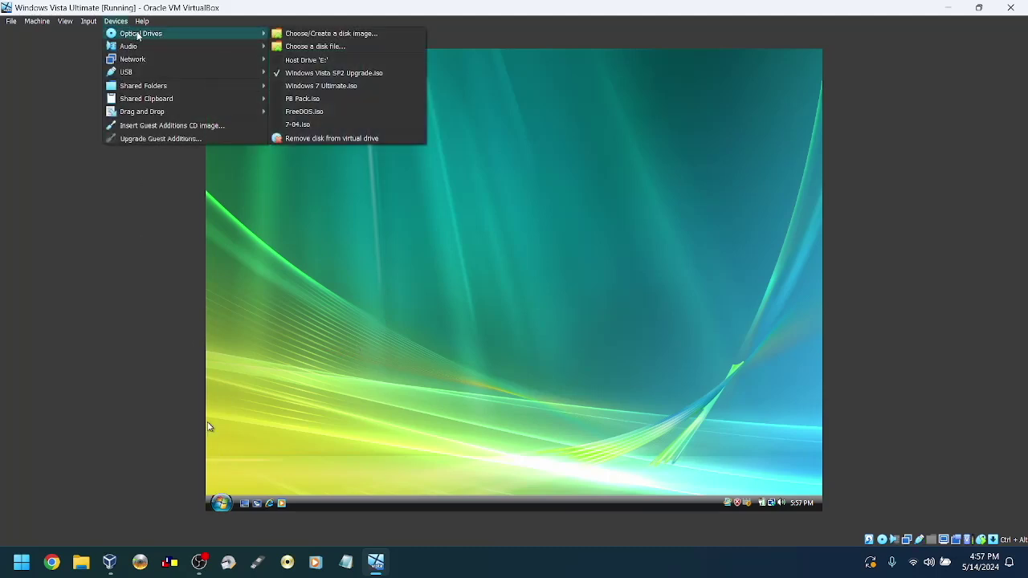
{"action": "left_click", "coordinate": [238, 254]}
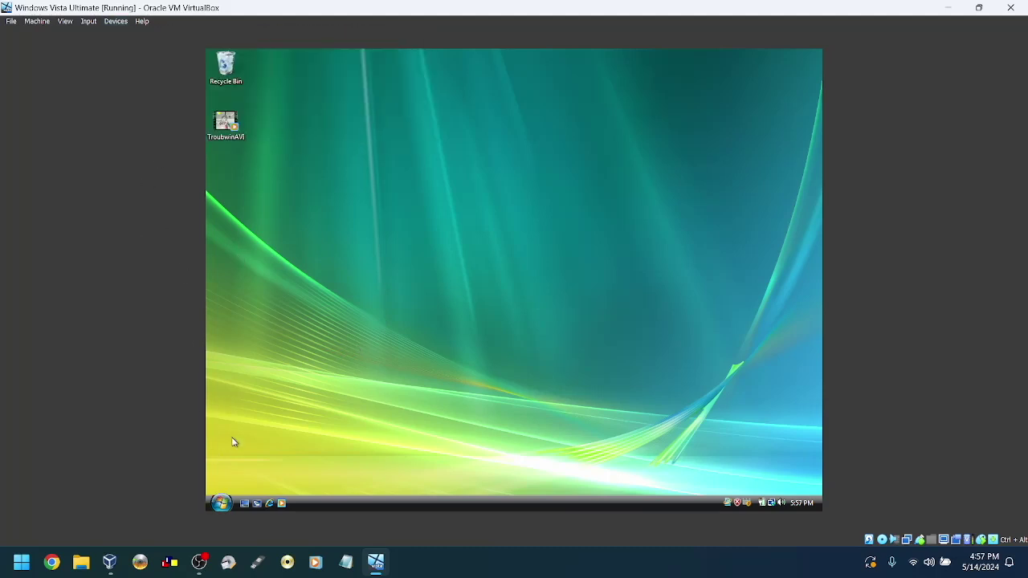
Open Computer in the virtual machine and try to open CD Drive (D:), dismissing the resulting dialog.
{"action": "left_click", "coordinate": [221, 502]}
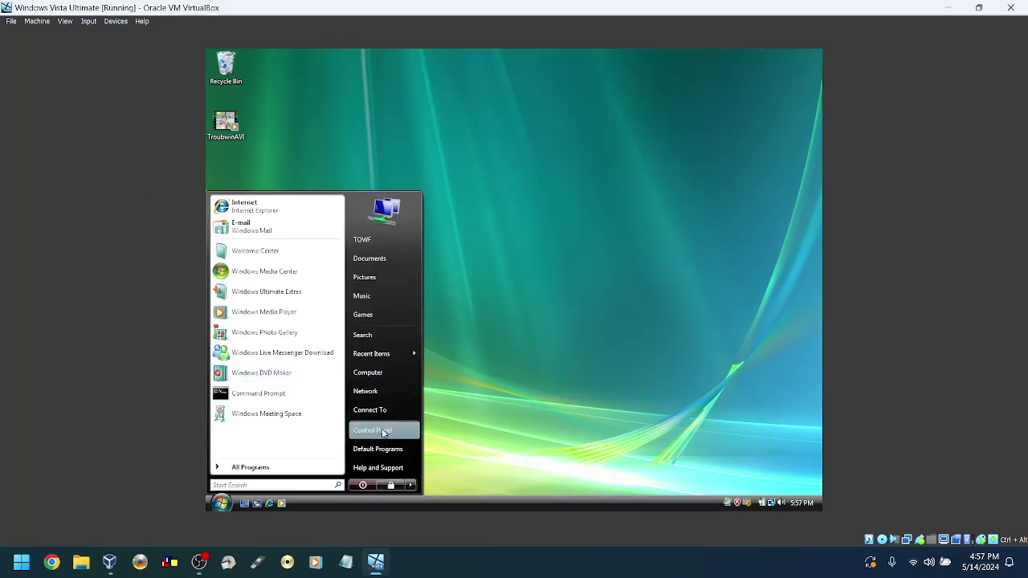
{"action": "left_click", "coordinate": [374, 372]}
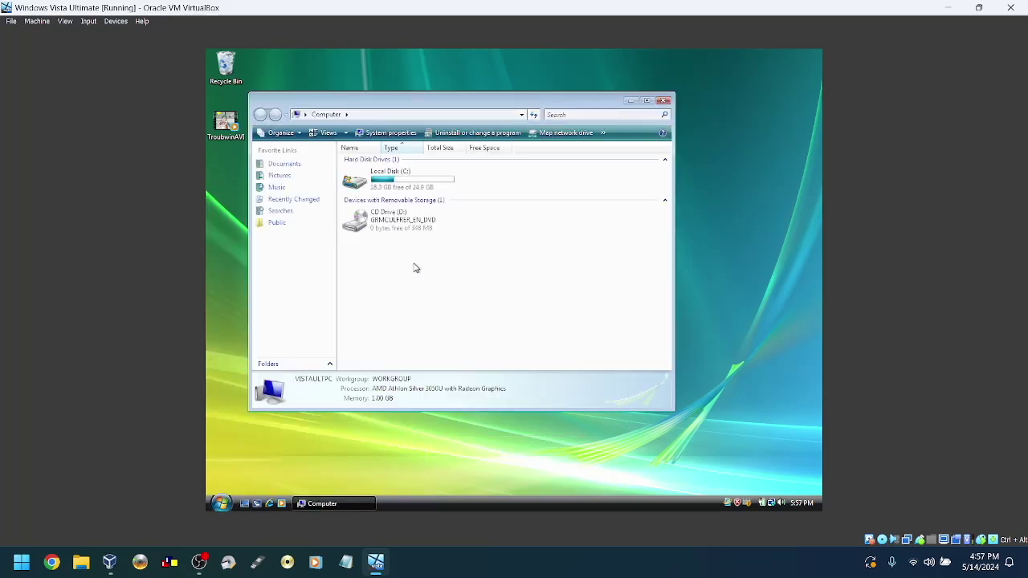
{"action": "left_click", "coordinate": [411, 235]}
{"action": "double_click", "coordinate": [410, 234]}
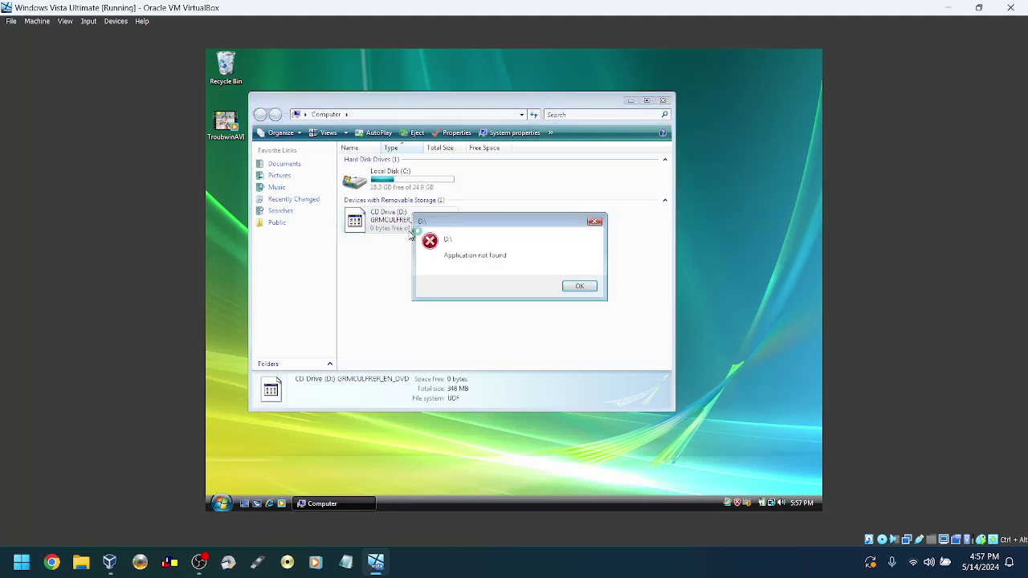
{"action": "left_click", "coordinate": [572, 288]}
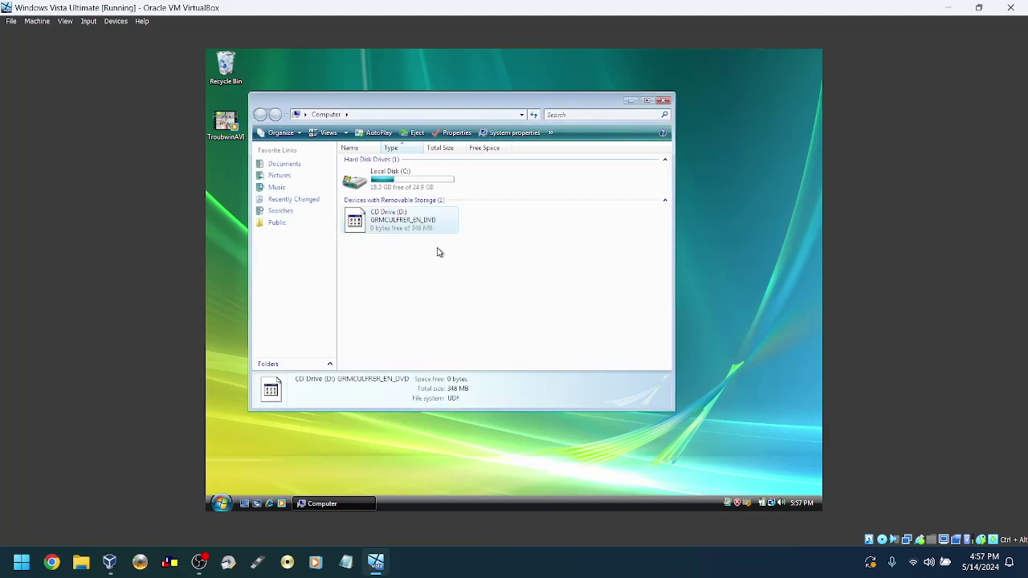
Eject the disc from CD Drive (D:), remount Windows Vista SP2 Upgrade.iso, and bring the Computer window to the front.
{"action": "left_click", "coordinate": [415, 132]}
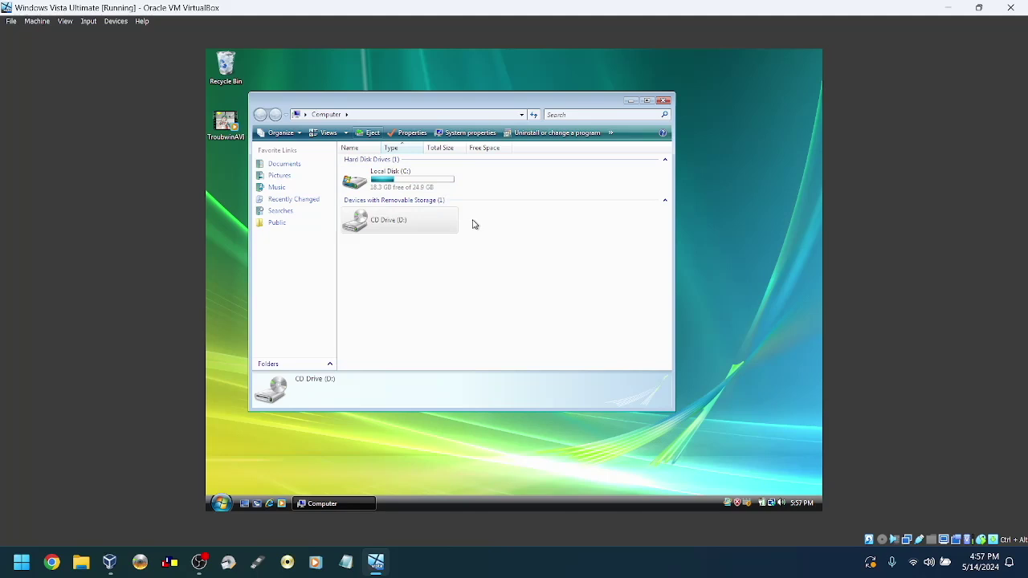
{"action": "left_click", "coordinate": [125, 22]}
{"action": "mouse_move", "coordinate": [127, 33]}
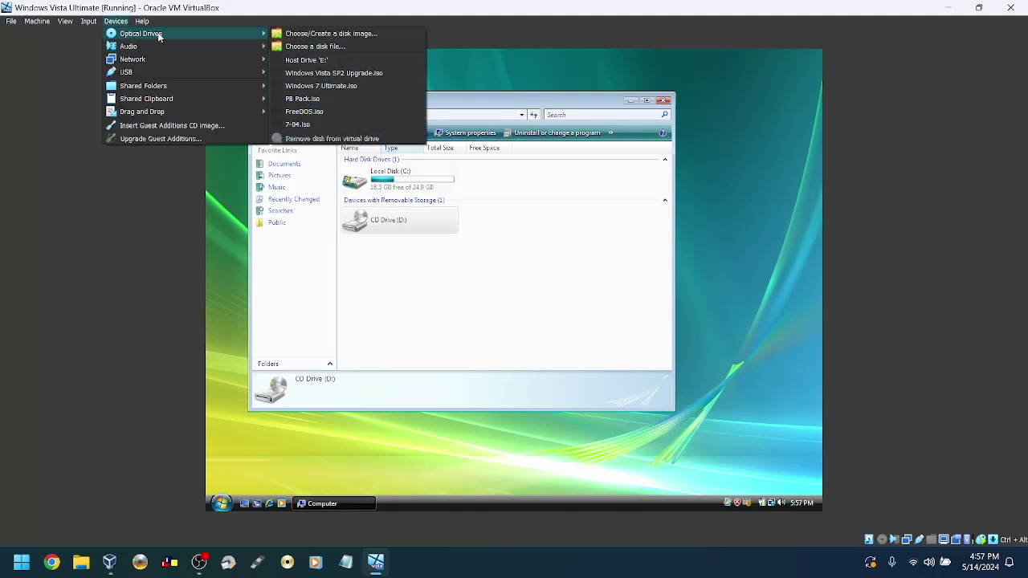
{"action": "left_click", "coordinate": [321, 73]}
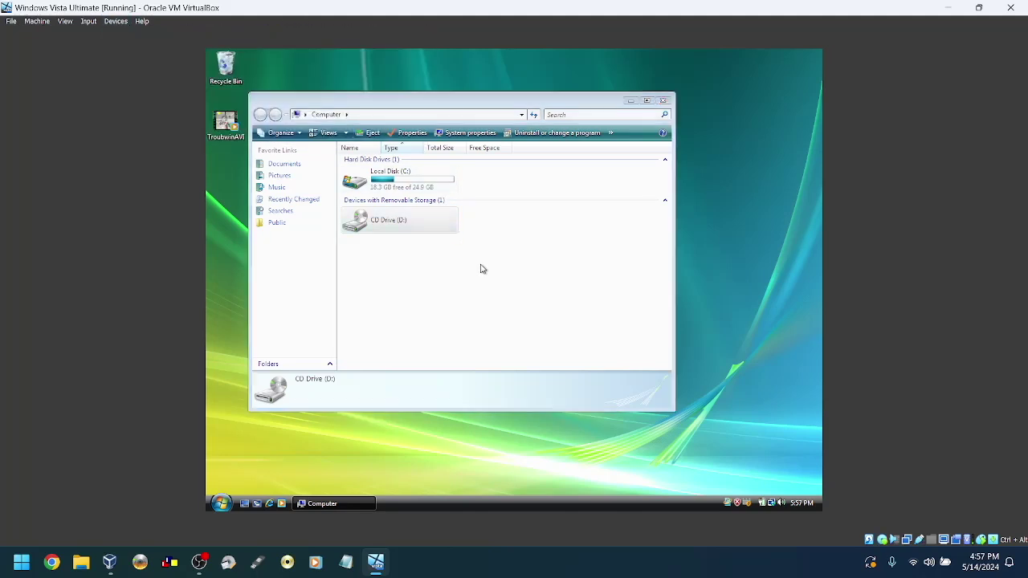
{"action": "left_click", "coordinate": [363, 107]}
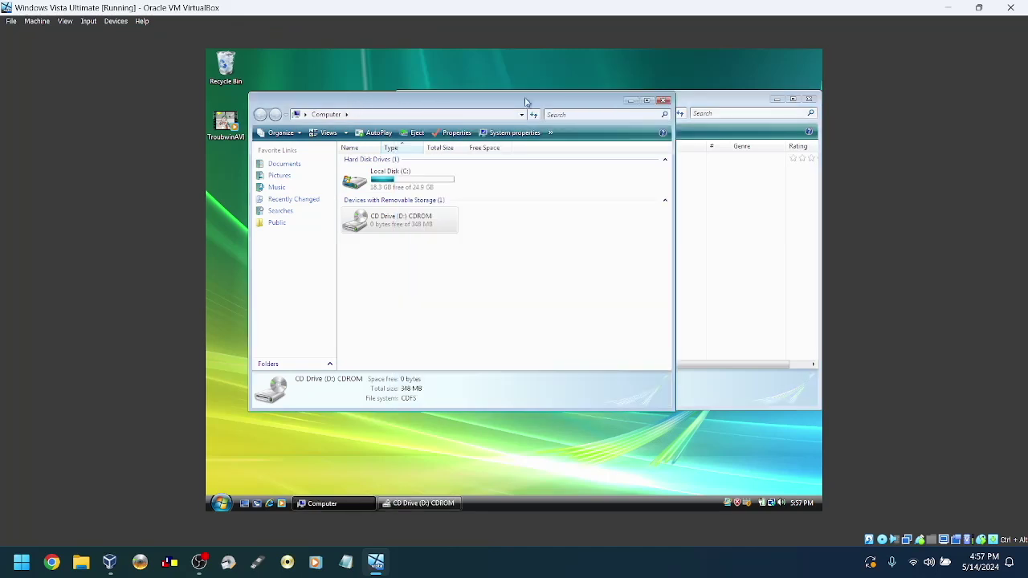
Close the Computer window and move the CD Drive (D:) window to the middle of the virtual desktop.
{"action": "left_click", "coordinate": [647, 101]}
{"action": "left_click", "coordinate": [815, 56]}
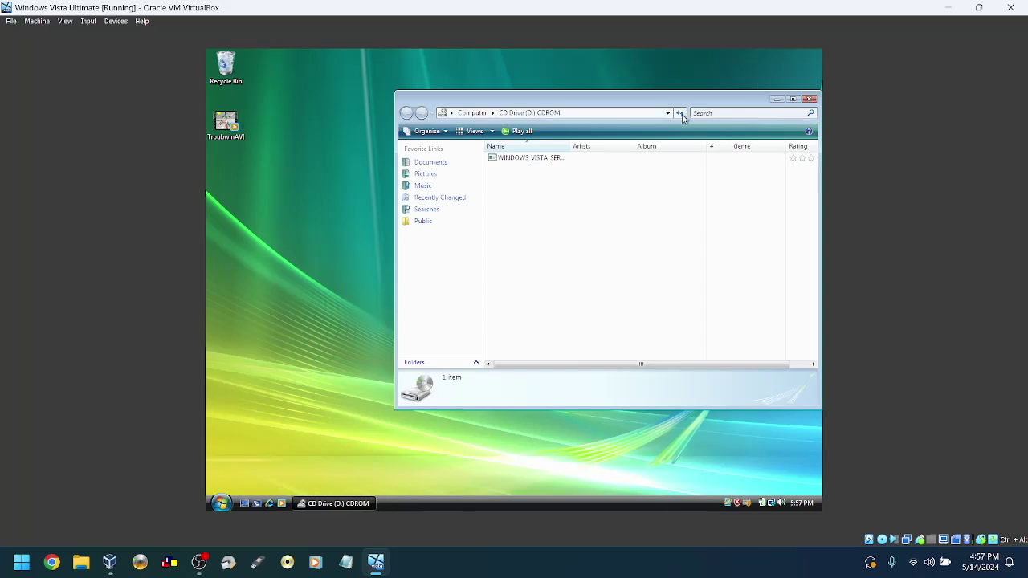
{"action": "left_click_drag", "start_coordinate": [682, 105], "coordinate": [570, 110]}
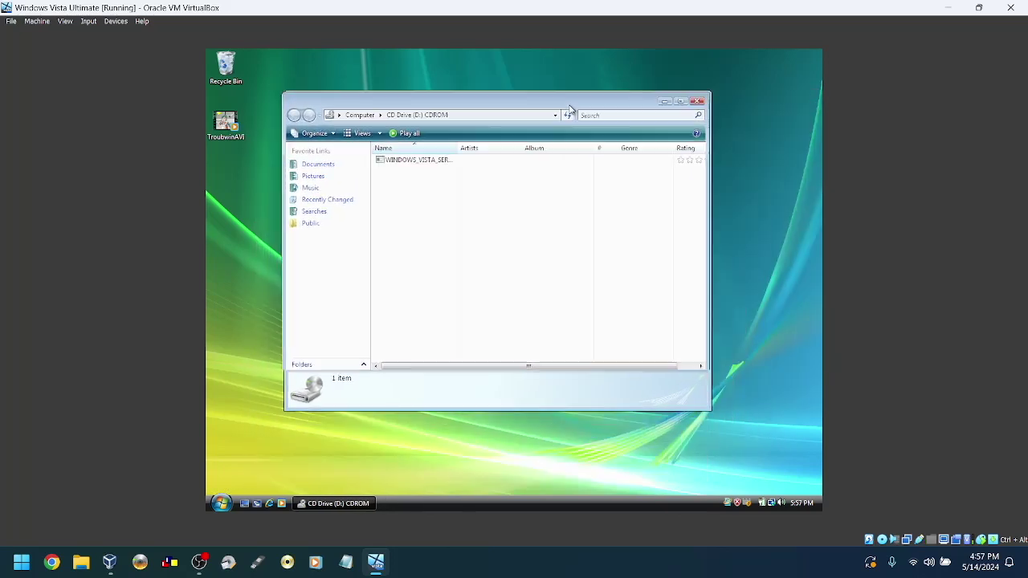
Launch the Windows Vista Service Pack 2 installer from CD Drive (D:) and grant it permission to run.
{"action": "left_click", "coordinate": [436, 168]}
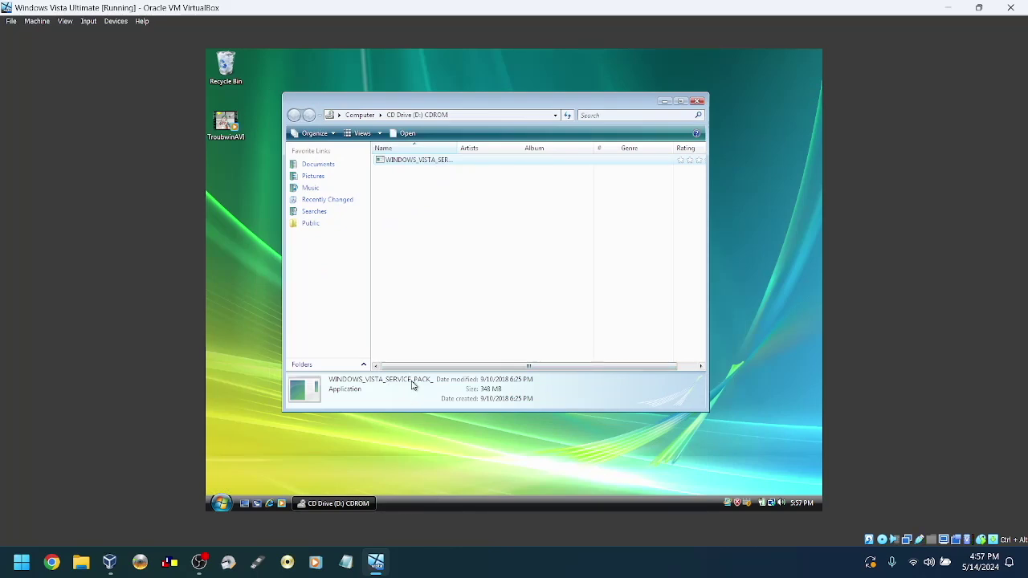
{"action": "double_click", "coordinate": [446, 165]}
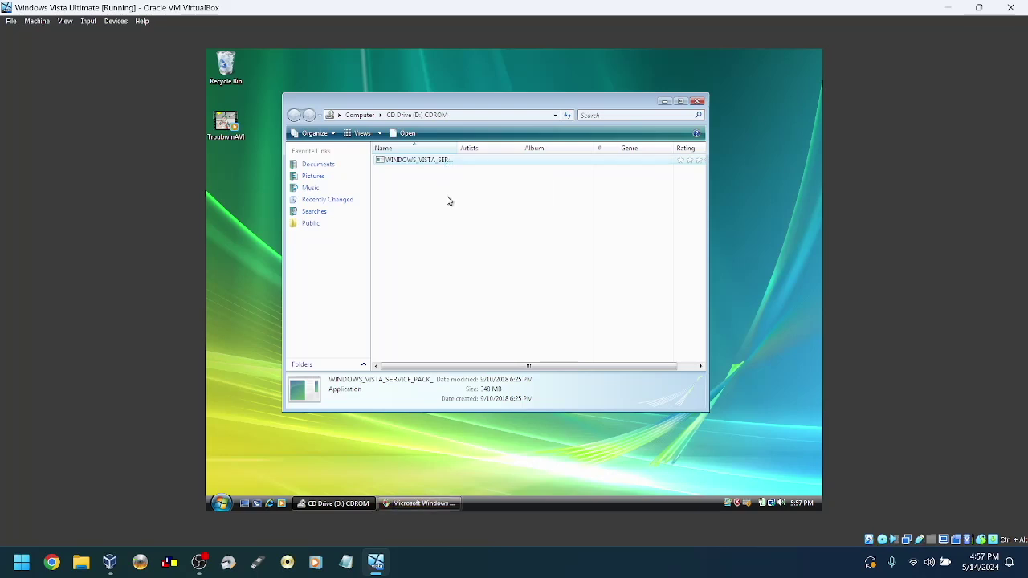
{"action": "left_click", "coordinate": [433, 503]}
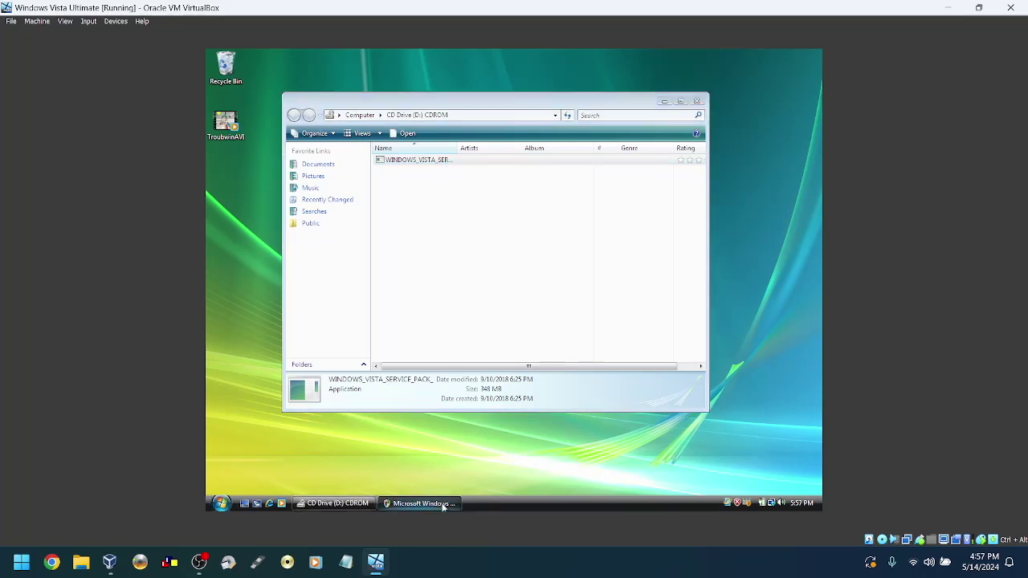
{"action": "left_click", "coordinate": [560, 294]}
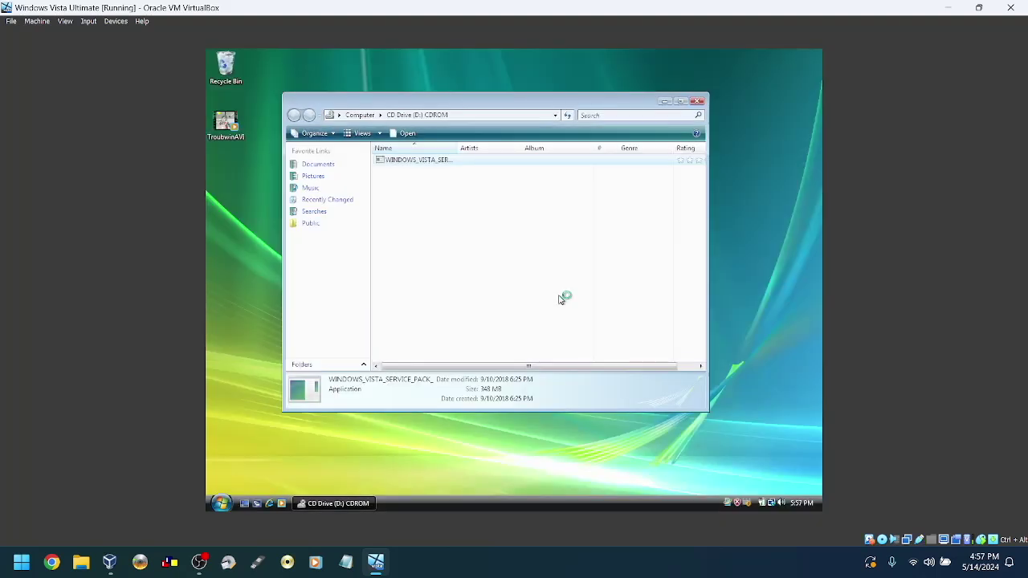
{"action": "left_click", "coordinate": [446, 504]}
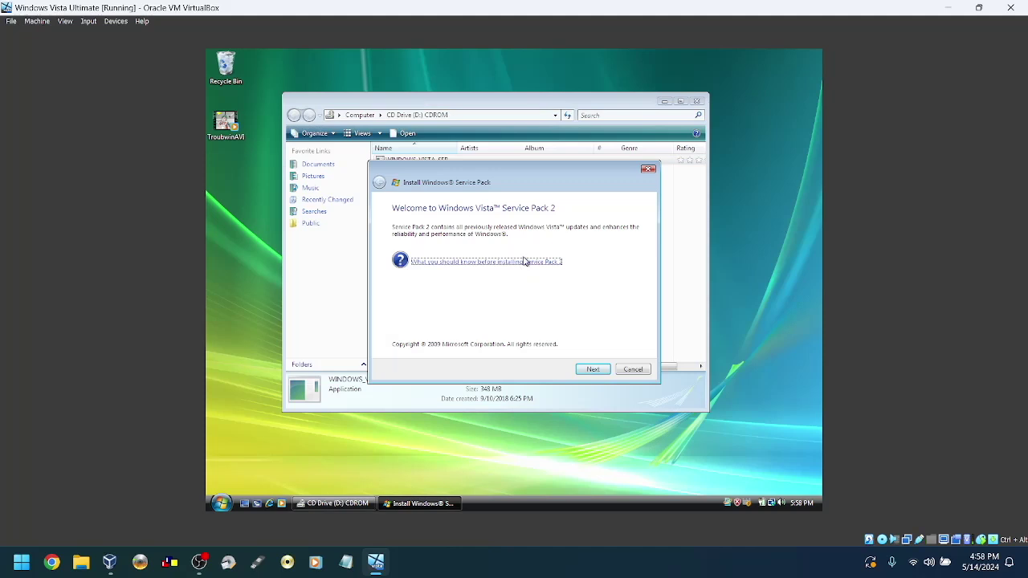
Accept the license terms and try to install Service Pack 2, closing the installer and the CD Drive window at the end.
{"action": "left_click", "coordinate": [598, 370]}
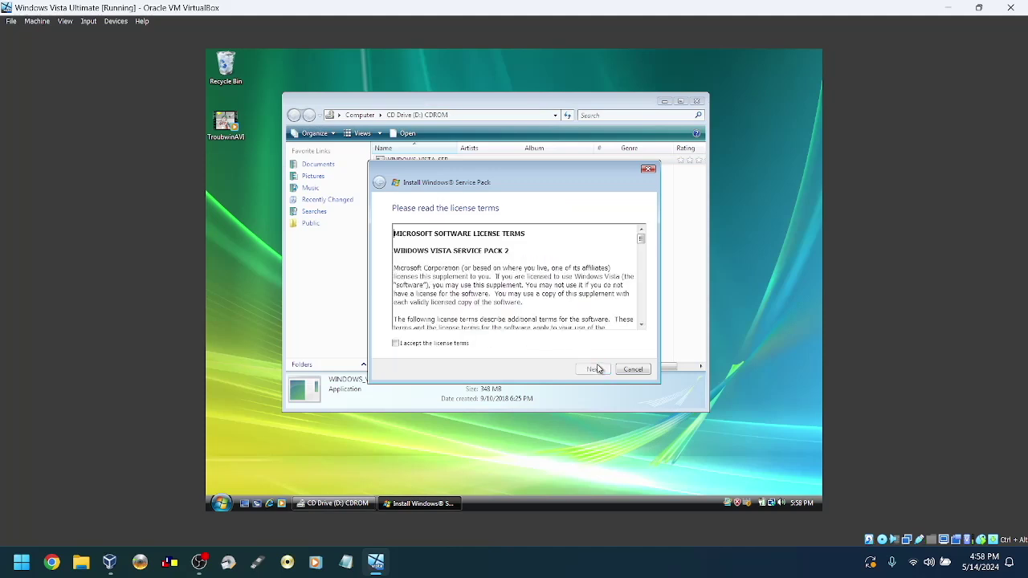
{"action": "left_click", "coordinate": [464, 344]}
{"action": "left_click", "coordinate": [595, 370]}
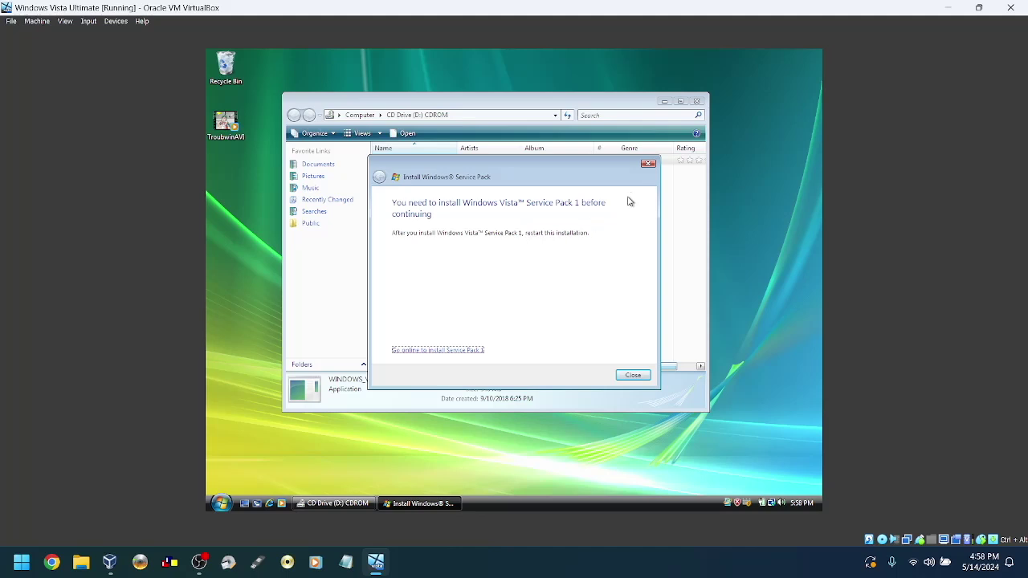
{"action": "left_click", "coordinate": [649, 165]}
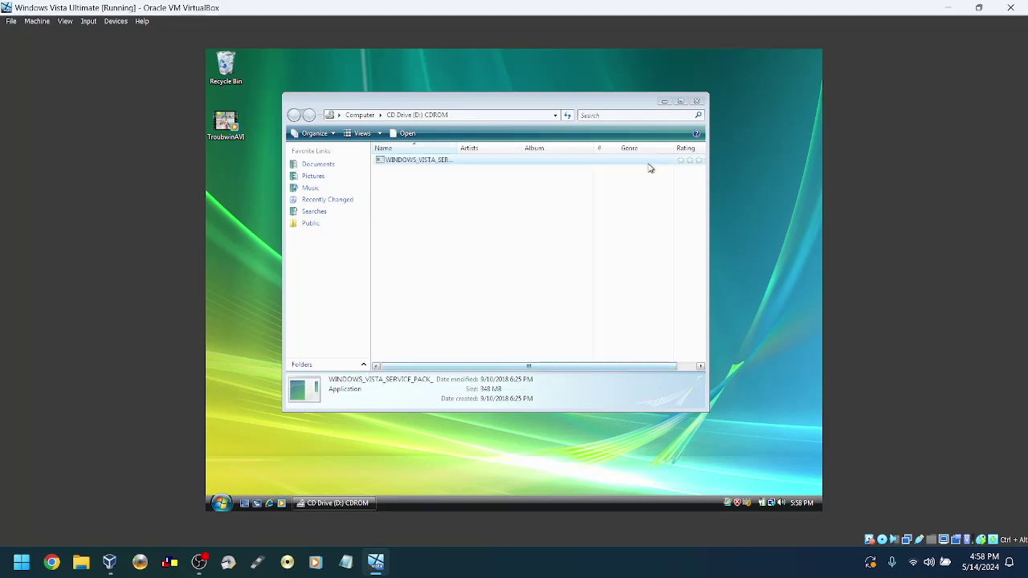
{"action": "left_click", "coordinate": [697, 101]}
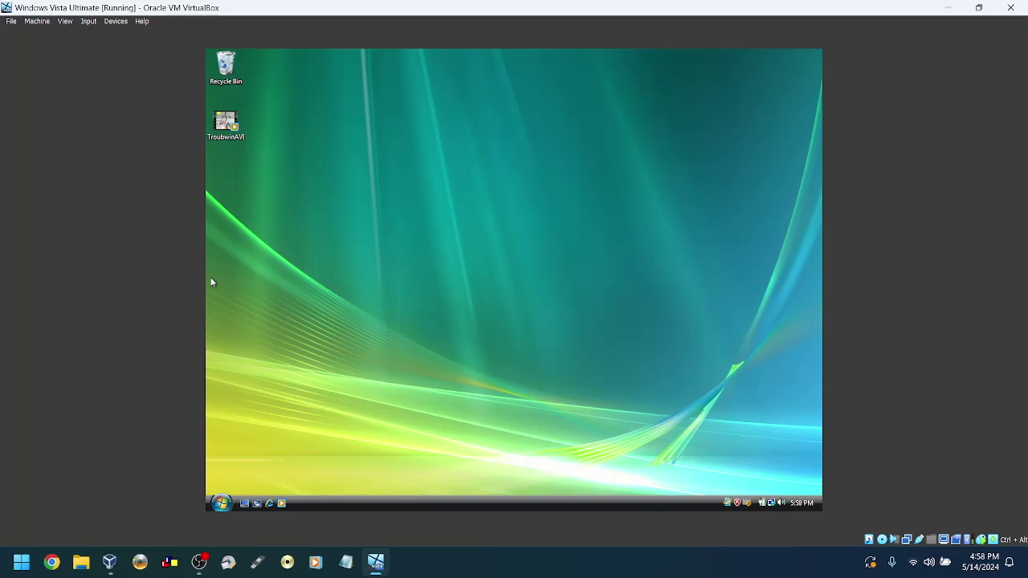
Remove the mounted Service Pack 2 disc from the virtual optical drive.
{"action": "left_click", "coordinate": [115, 21]}
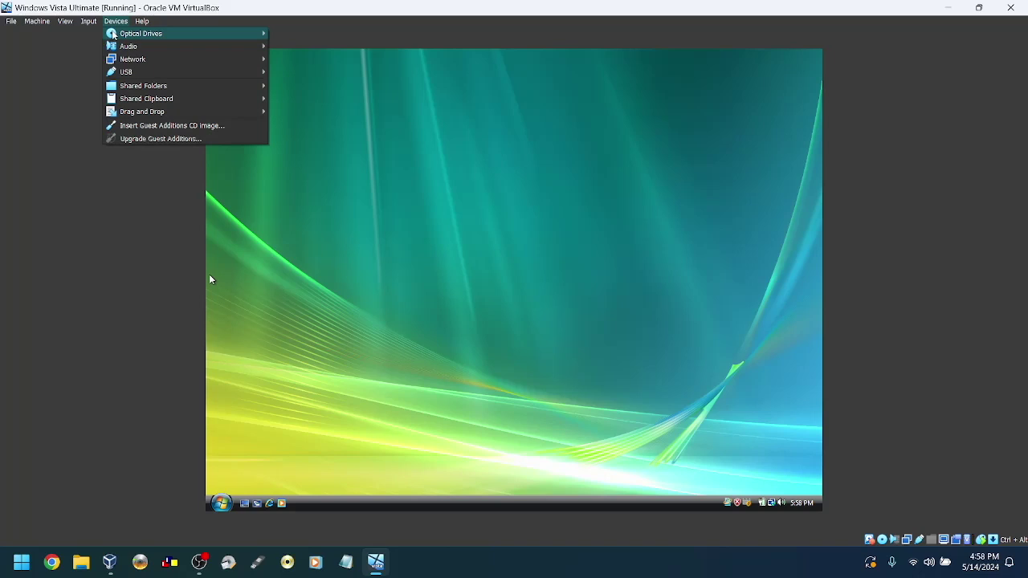
{"action": "mouse_move", "coordinate": [141, 33]}
{"action": "left_click", "coordinate": [322, 138]}
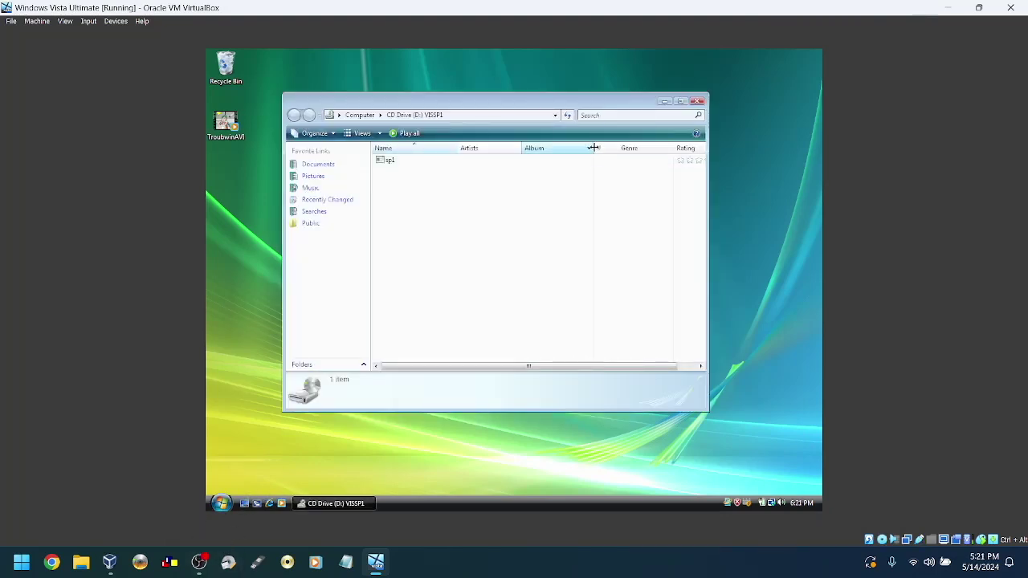
Launch the sp1 installer from CD Drive (D:) VISSP1 with permission to run and close the drive window.
{"action": "double_click", "coordinate": [389, 162]}
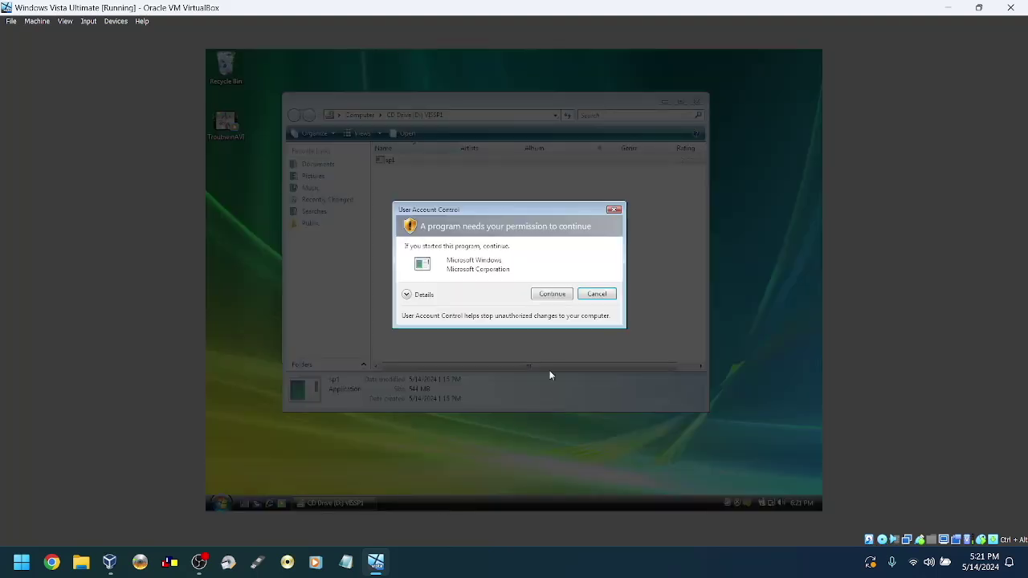
{"action": "left_click", "coordinate": [557, 294]}
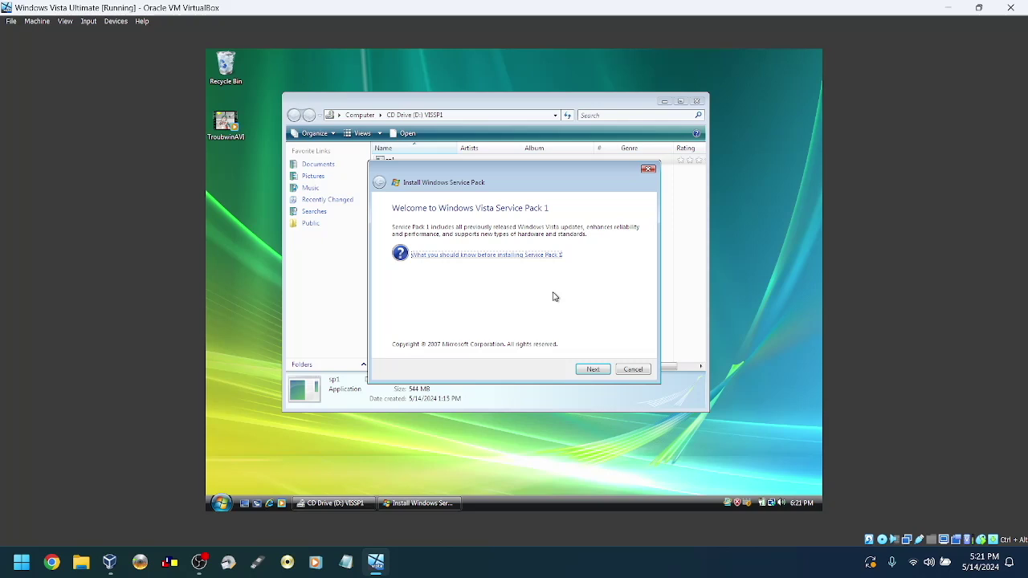
{"action": "left_click", "coordinate": [697, 102]}
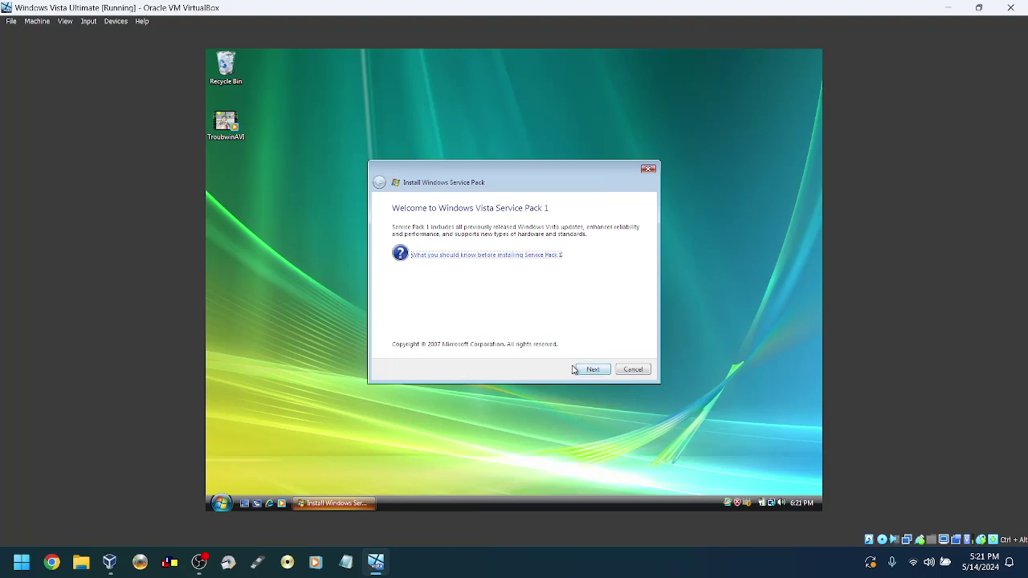
Accept the license terms and install Windows Vista Service Pack 1 with automatic restart, finishing the installer.
{"action": "left_click", "coordinate": [582, 370]}
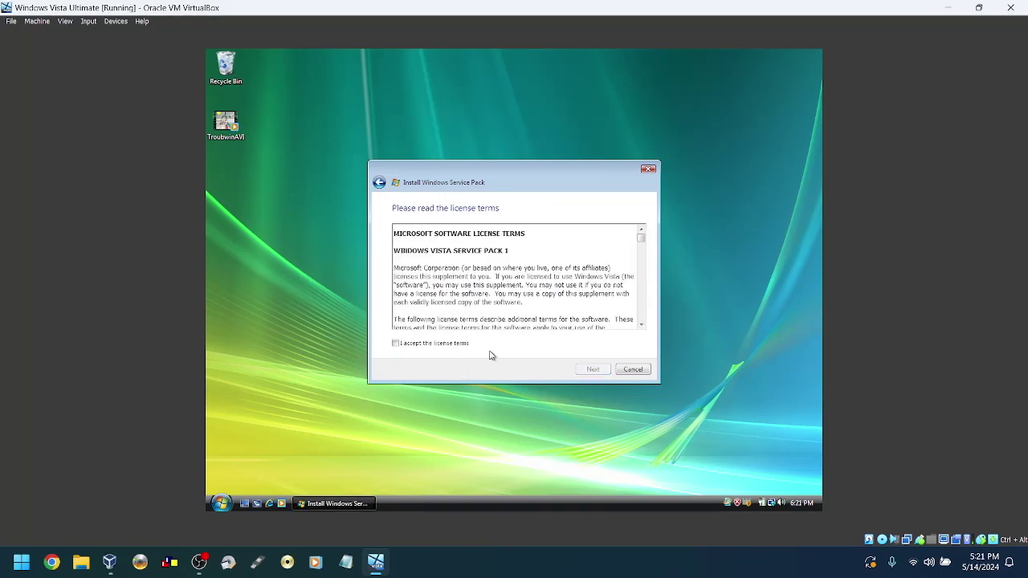
{"action": "left_click", "coordinate": [449, 347]}
{"action": "left_click", "coordinate": [593, 370]}
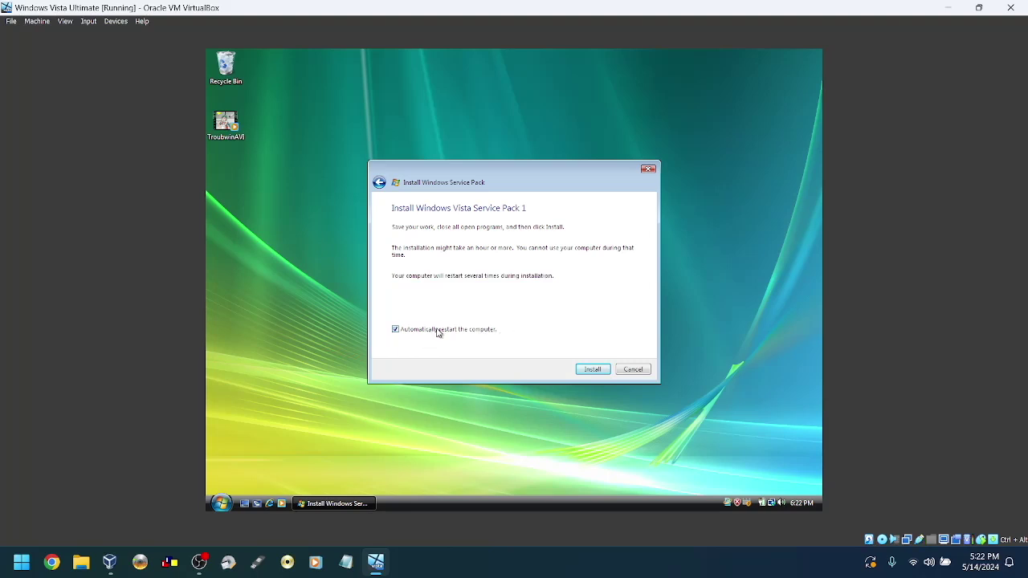
{"action": "left_click", "coordinate": [593, 372]}
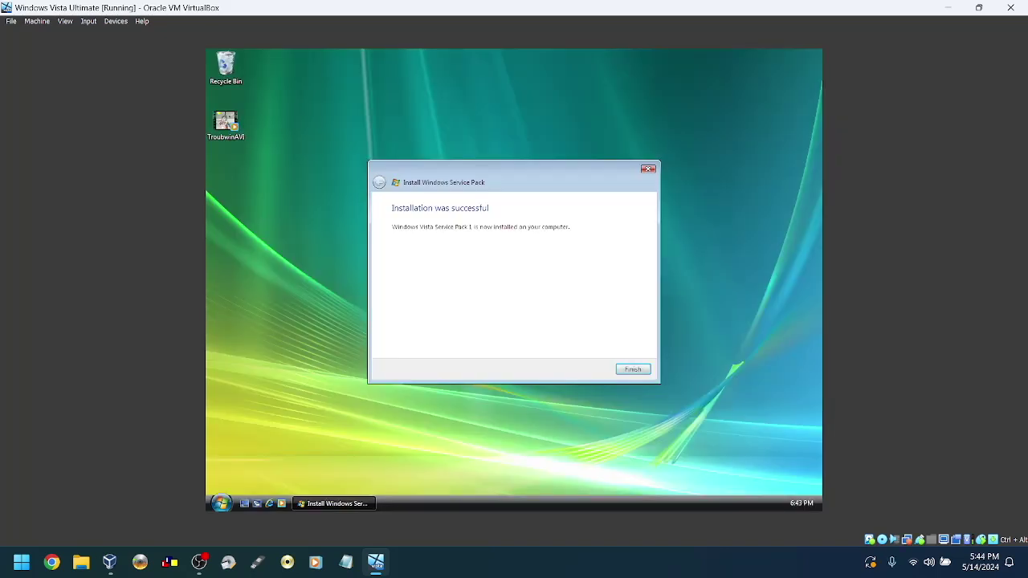
{"action": "left_click", "coordinate": [632, 368]}
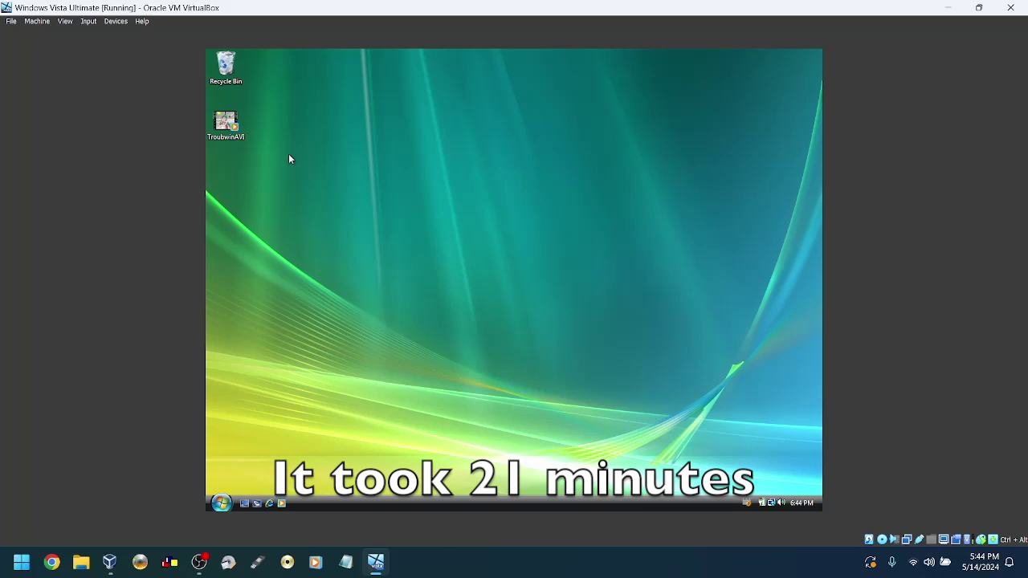
Replace the Service Pack 1 disc in the virtual optical drive with Windows 7 Ultimate.iso.
{"action": "left_click", "coordinate": [116, 21]}
{"action": "mouse_move", "coordinate": [120, 33]}
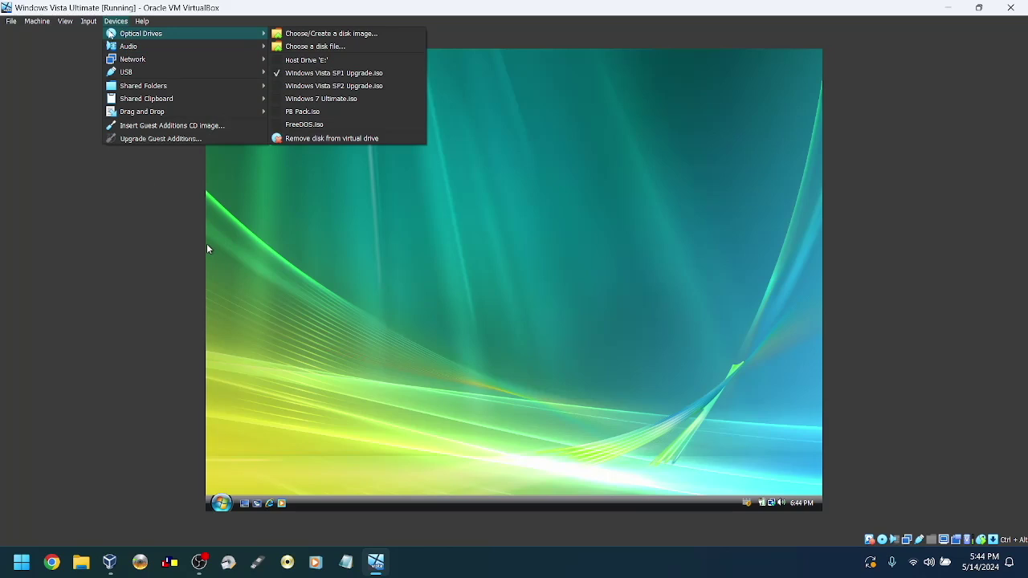
{"action": "left_click", "coordinate": [345, 99]}
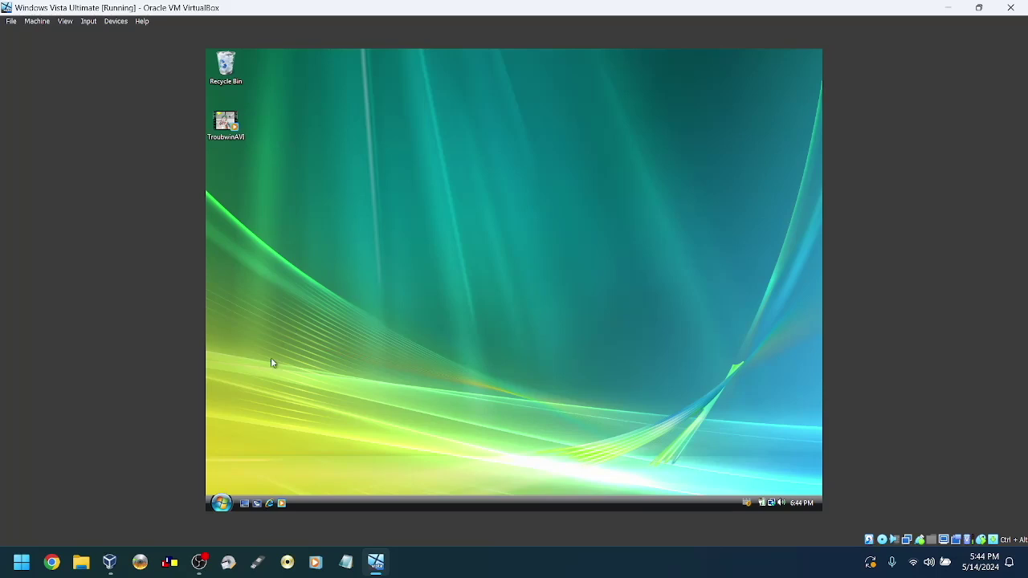
Eject CD Drive (D:) from Computer, mount Windows 7 Ultimate.iso in the virtual optical drive, and close the Computer window.
{"action": "left_click", "coordinate": [222, 503]}
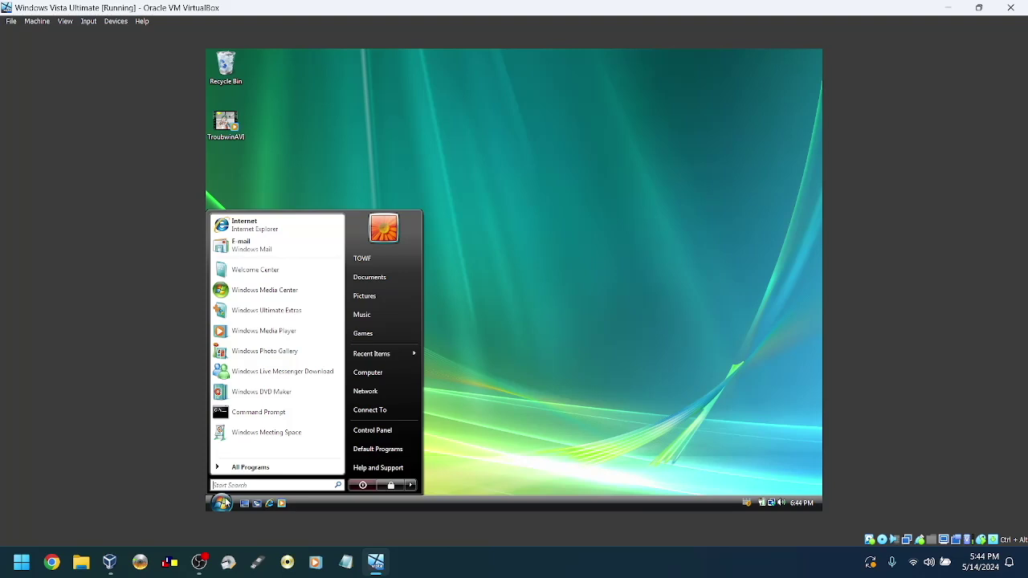
{"action": "left_click", "coordinate": [390, 373]}
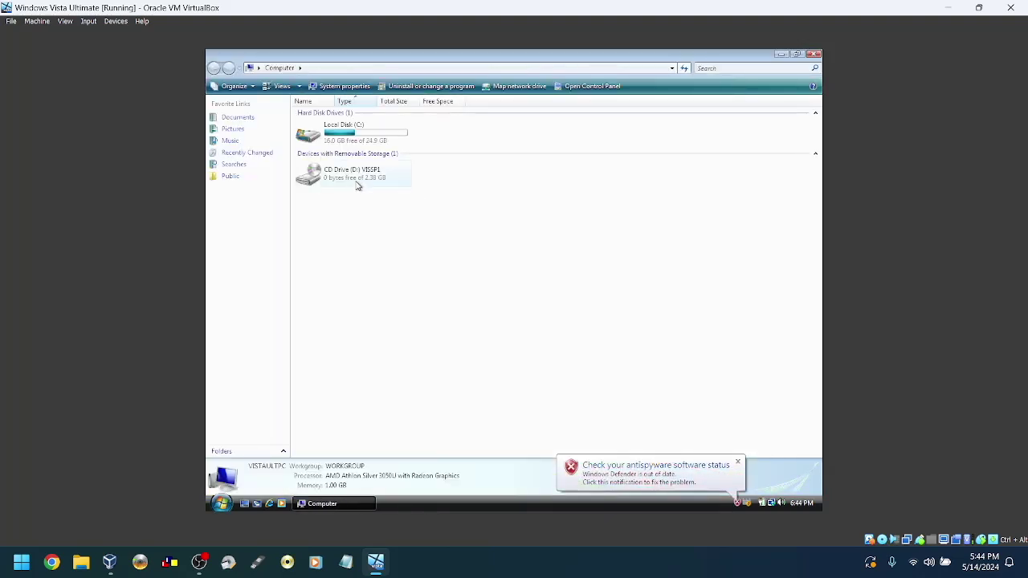
{"action": "right_click", "coordinate": [357, 185]}
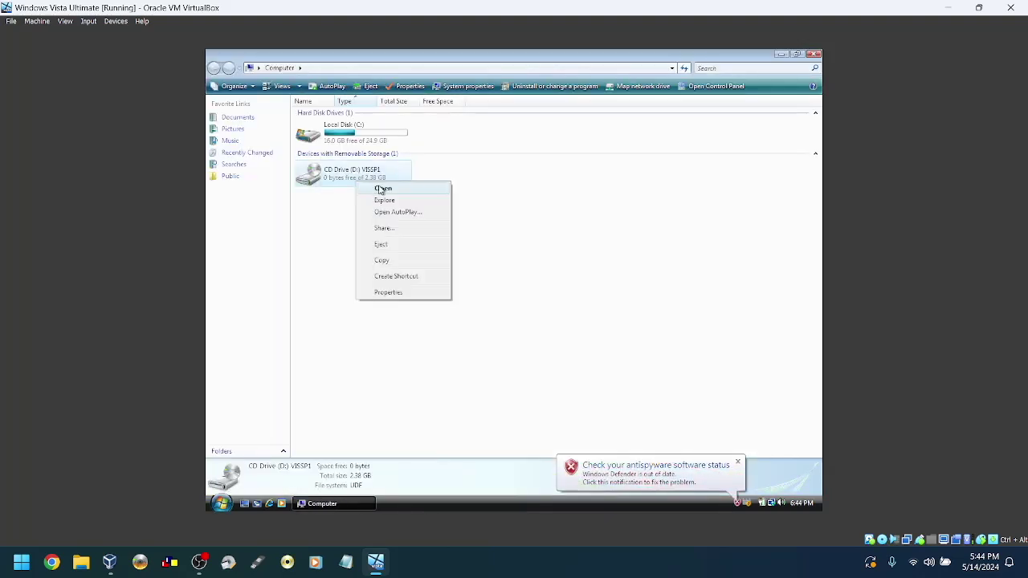
{"action": "left_click", "coordinate": [384, 245]}
{"action": "left_click", "coordinate": [117, 22]}
{"action": "mouse_move", "coordinate": [136, 35]}
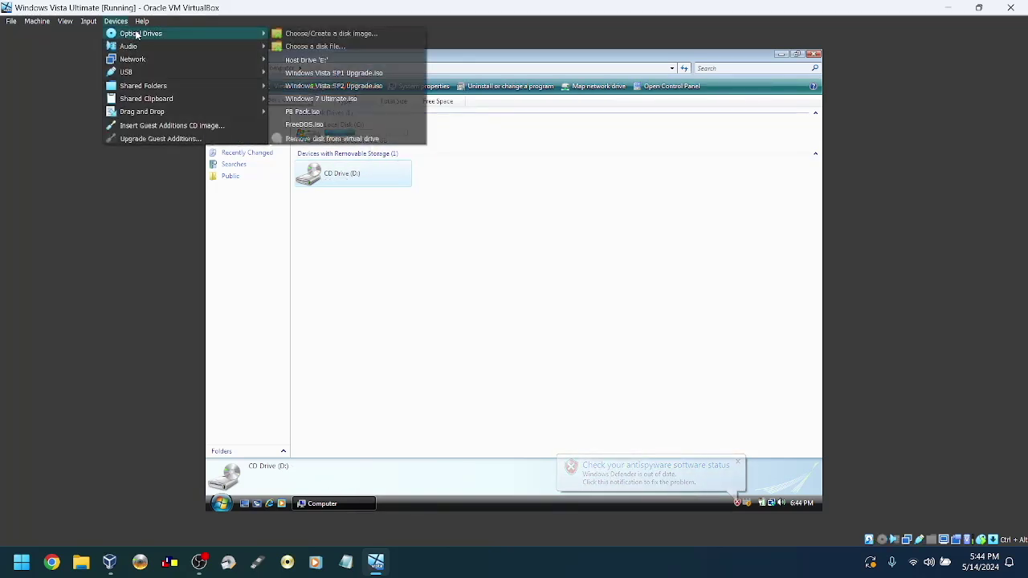
{"action": "left_click", "coordinate": [321, 98]}
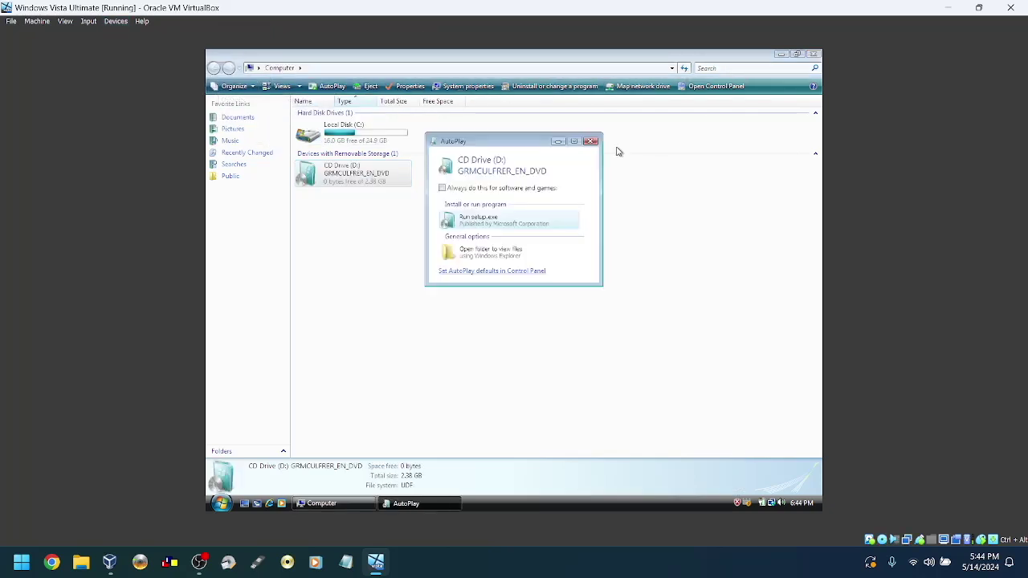
{"action": "left_click", "coordinate": [814, 54]}
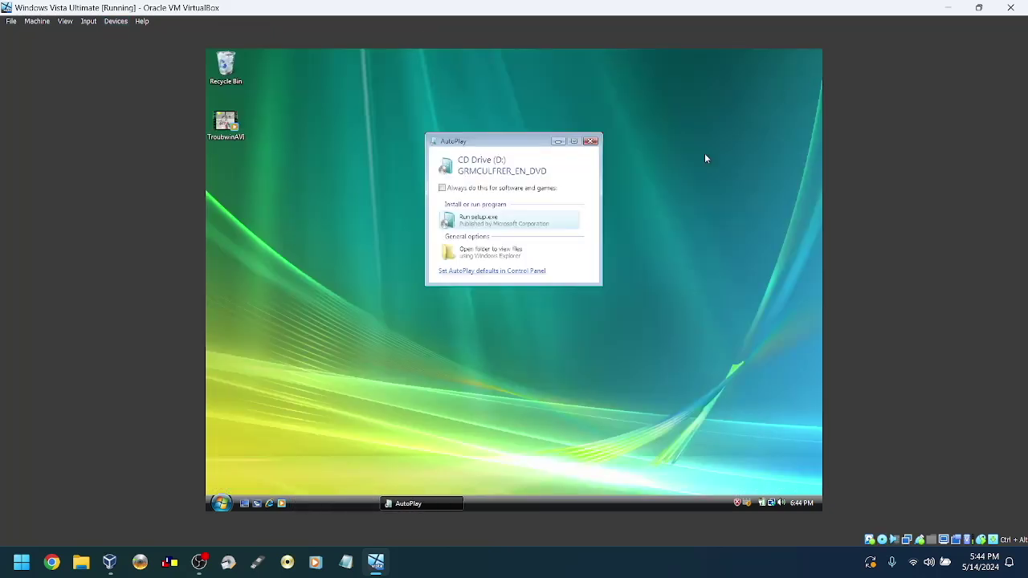
Run setup.exe from the Windows 7 disc and start the installation.
{"action": "key", "text": "Return"}
{"action": "left_click", "coordinate": [554, 226]}
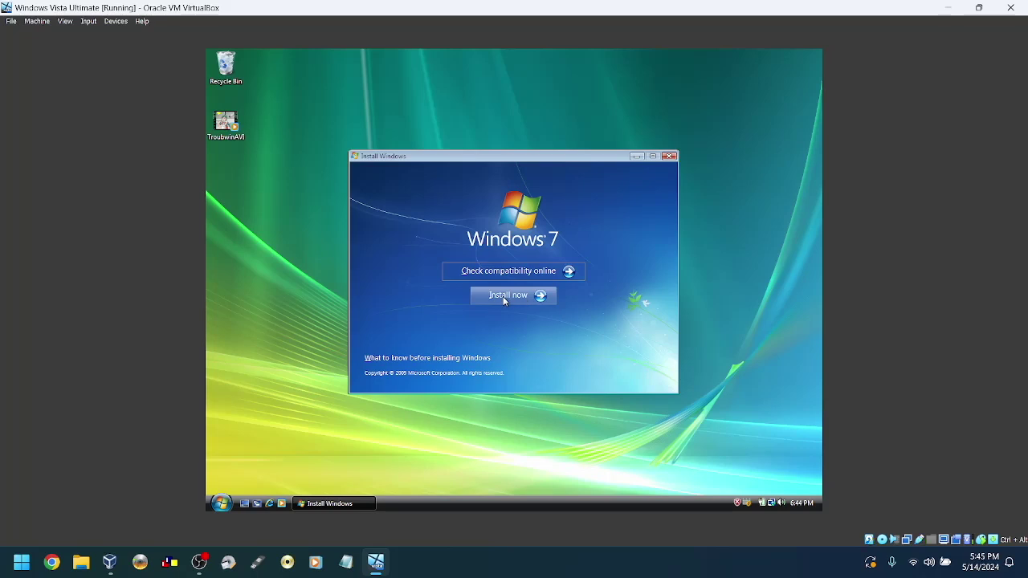
{"action": "left_click", "coordinate": [544, 296]}
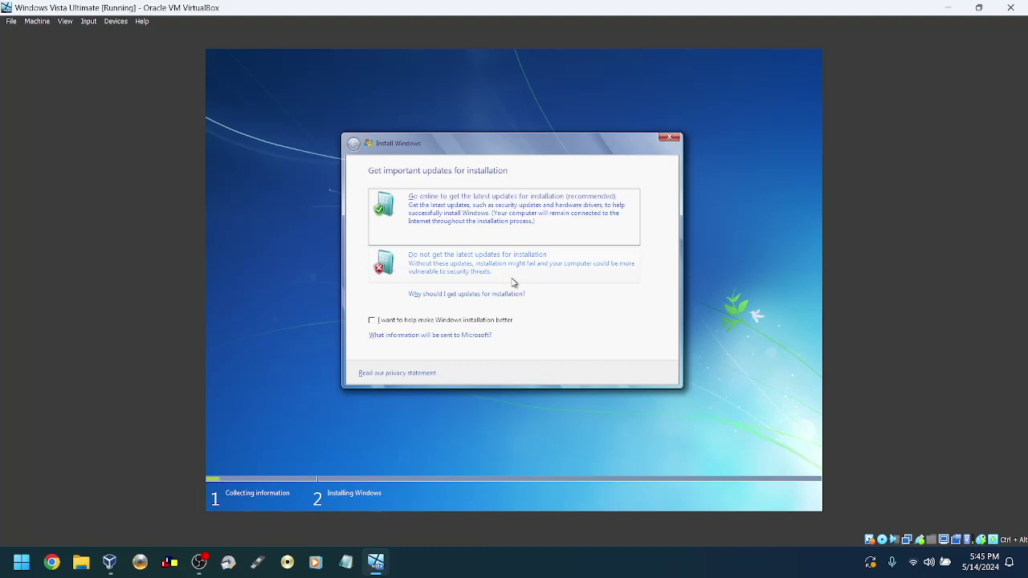
Decline the latest updates, accept the license terms, and choose the Upgrade installation, continuing past the compatibility report.
{"action": "left_click", "coordinate": [514, 281]}
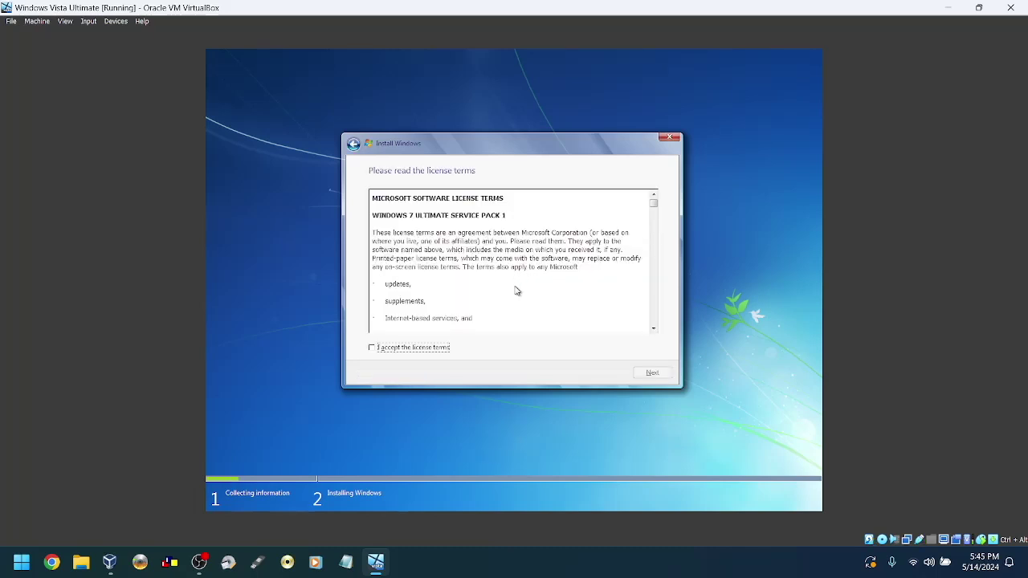
{"action": "left_click", "coordinate": [434, 350]}
{"action": "left_click", "coordinate": [645, 371]}
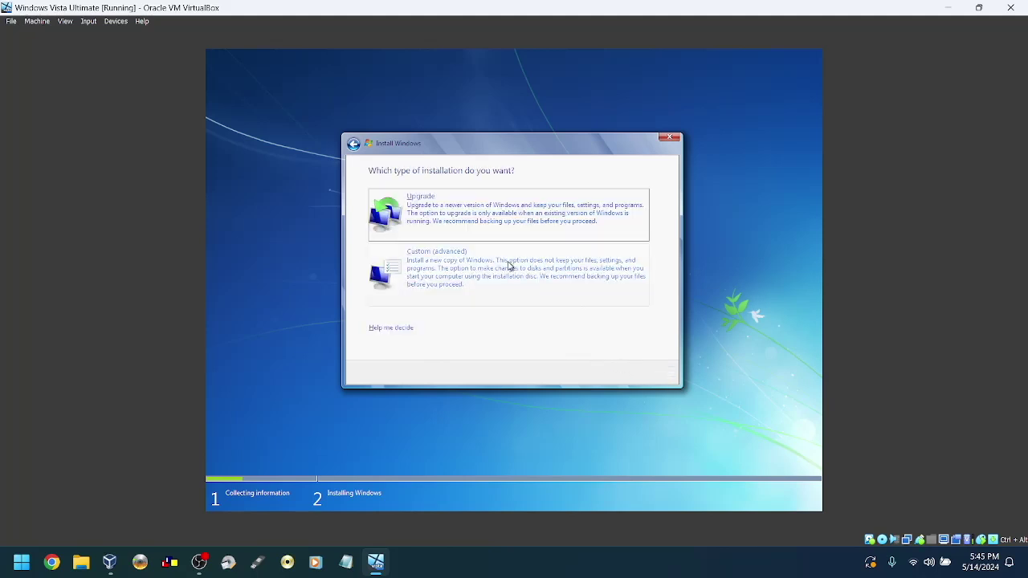
{"action": "left_click", "coordinate": [472, 220]}
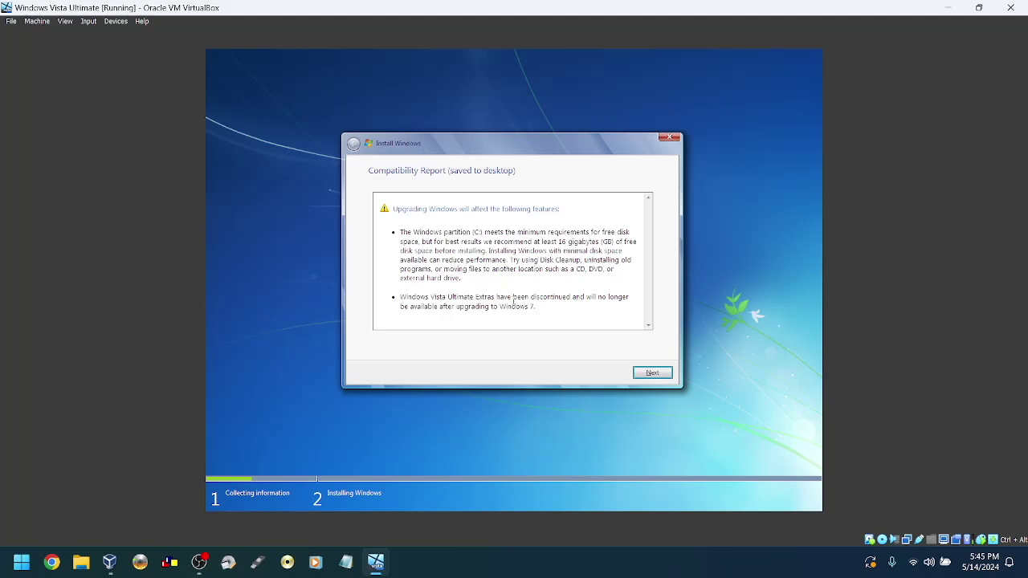
{"action": "left_click", "coordinate": [651, 373]}
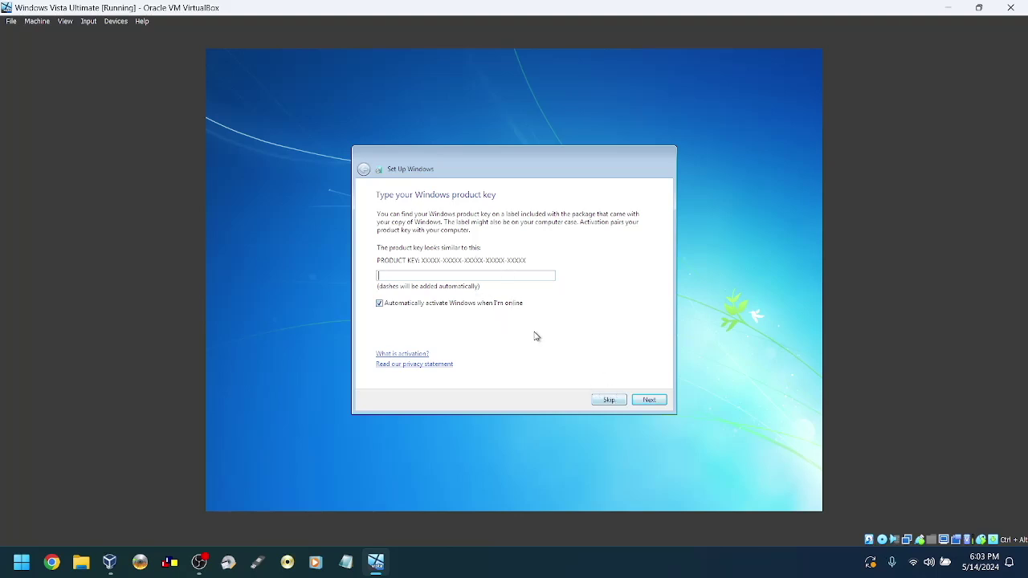
Complete the Windows 7 setup by skipping the product key, choosing Ask me later for protection, accepting the time settings, and selecting Public network.
{"action": "left_click", "coordinate": [617, 402]}
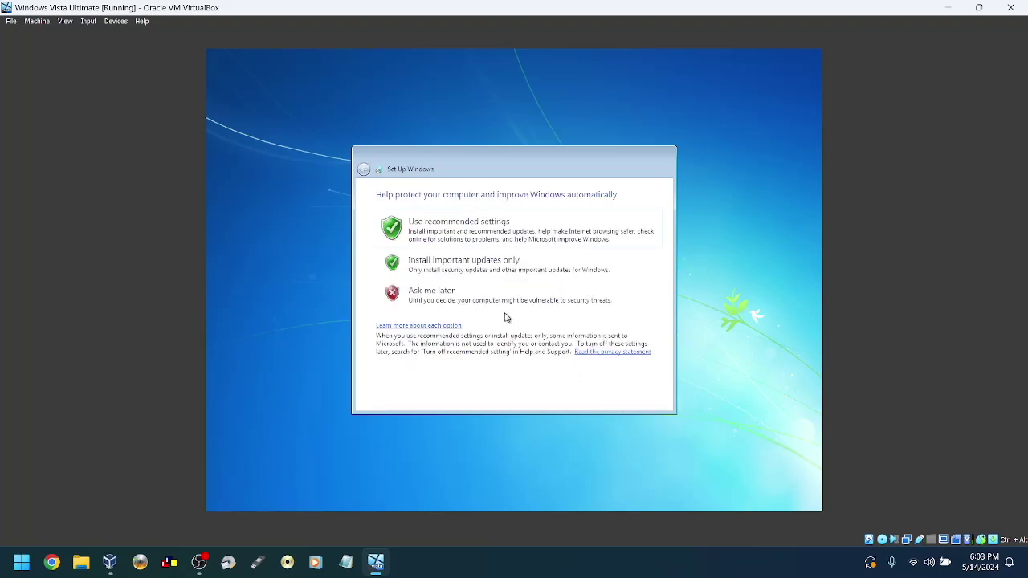
{"action": "left_click", "coordinate": [482, 301]}
{"action": "left_click", "coordinate": [649, 401]}
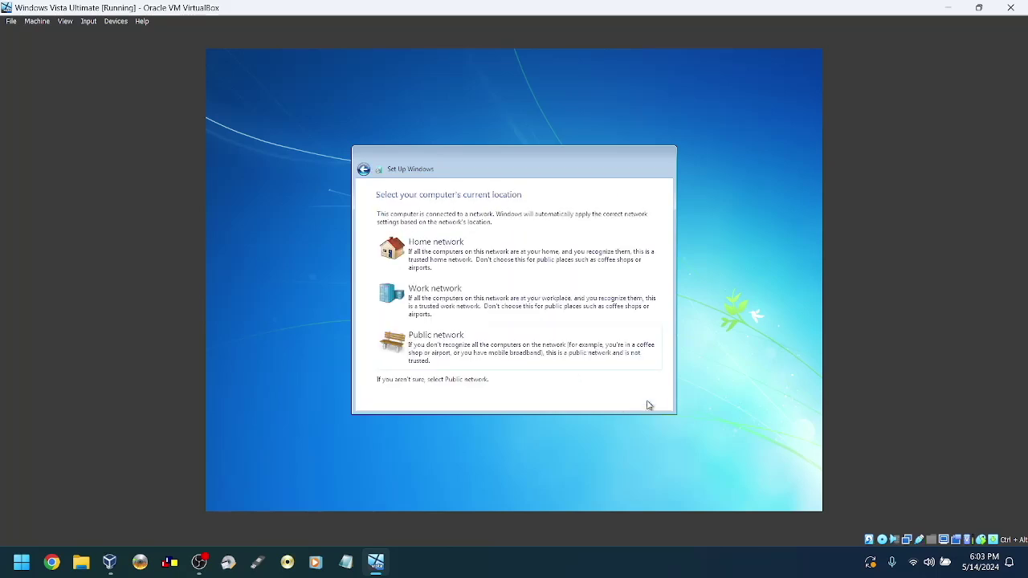
{"action": "left_click", "coordinate": [506, 351]}
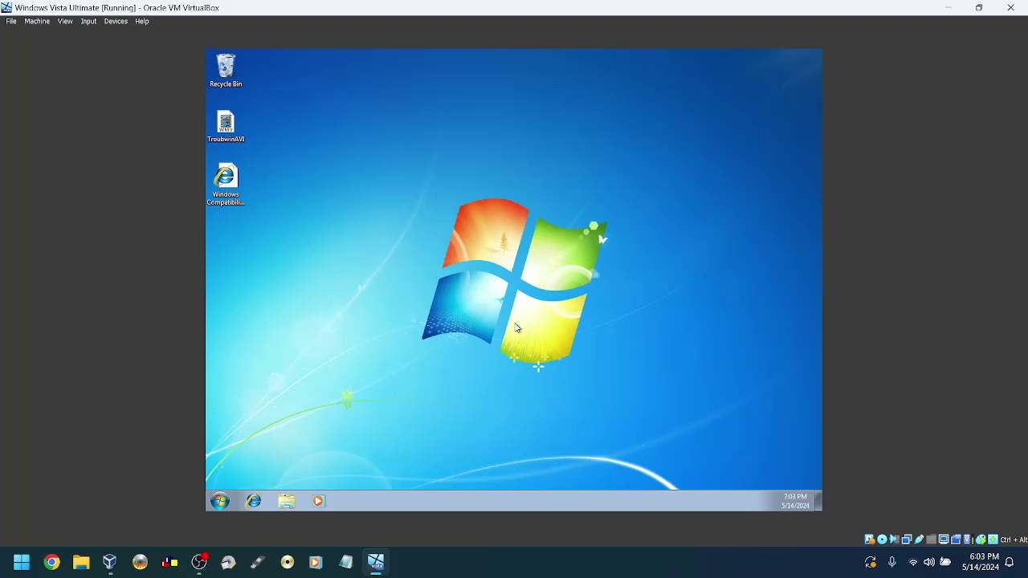
Move the Windows Compatibility report from the desktop to the Recycle Bin and take a look at the Start menu.
{"action": "left_click_drag", "start_coordinate": [243, 181], "coordinate": [245, 74]}
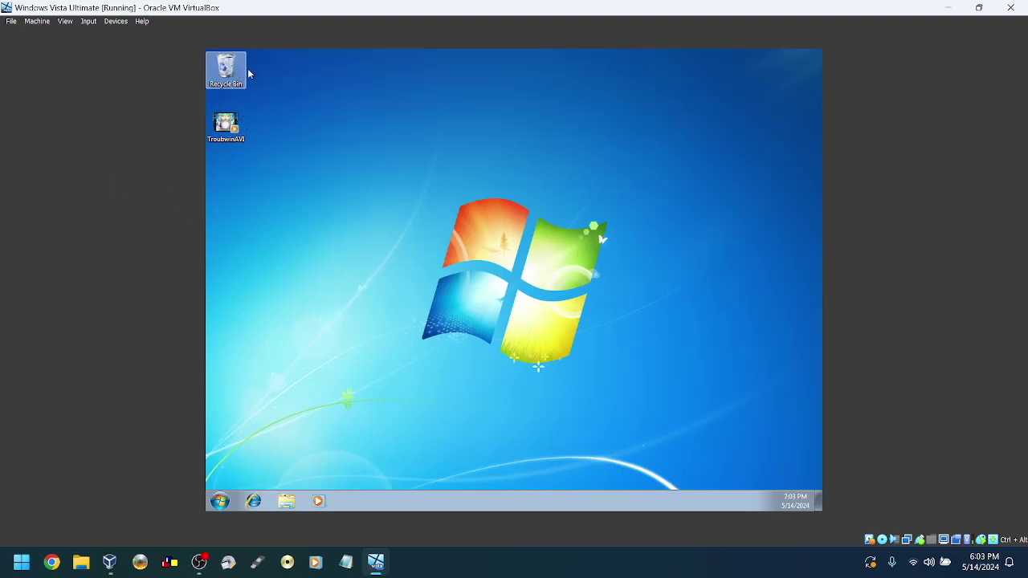
{"action": "left_click", "coordinate": [218, 498]}
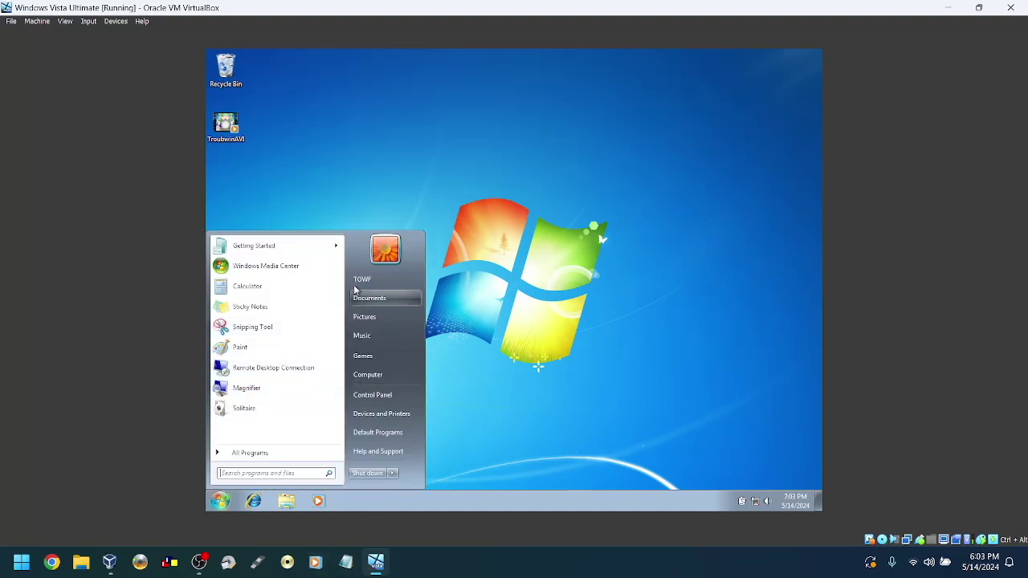
{"action": "left_click", "coordinate": [496, 299]}
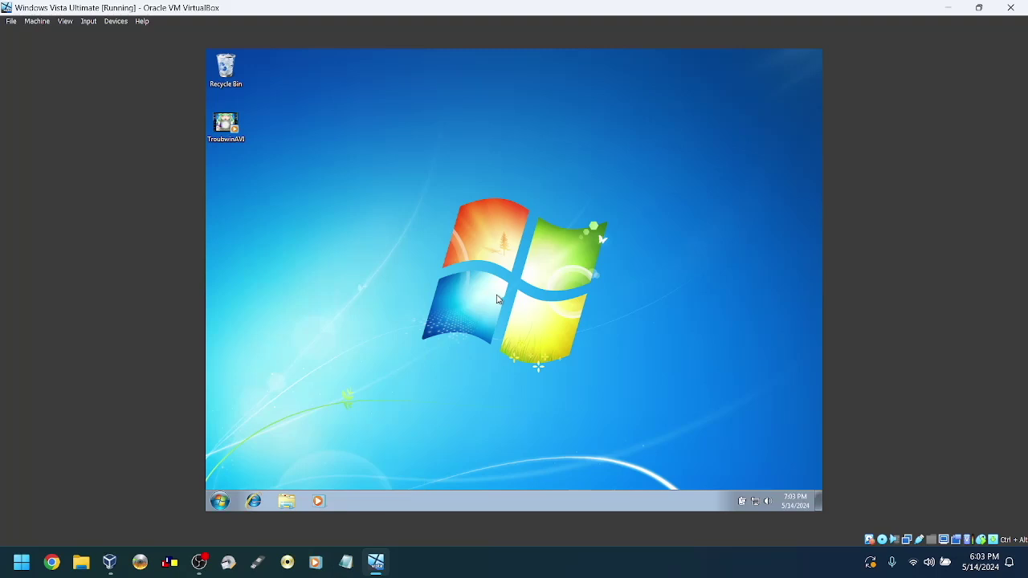